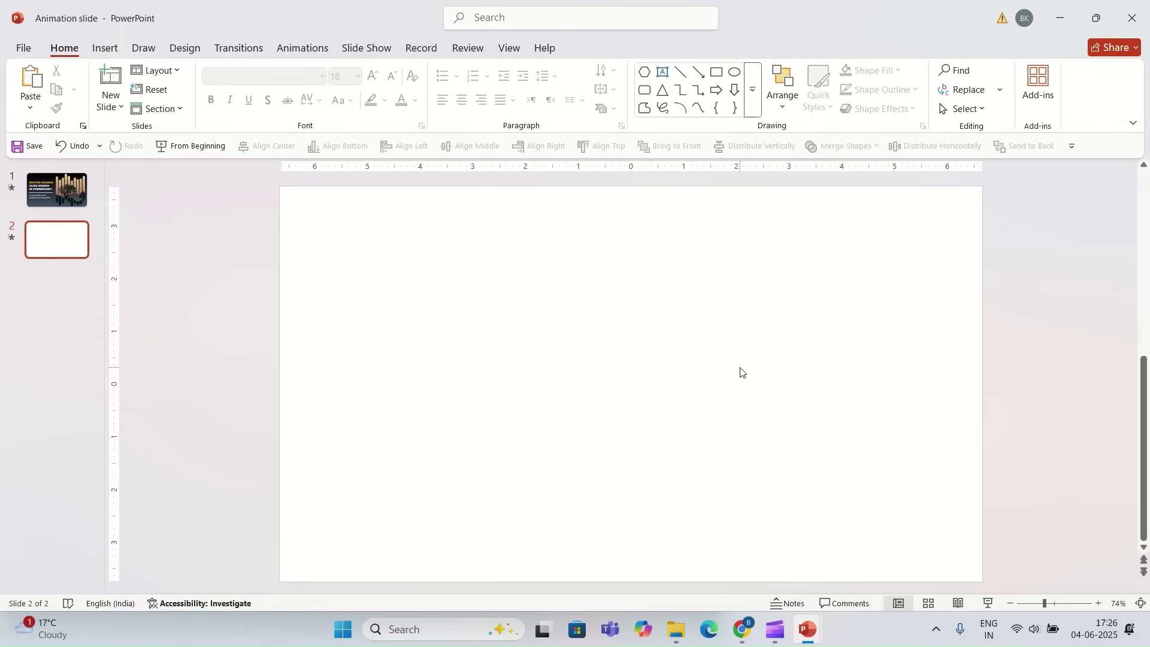
Open the Shapes gallery from the Insert tab on the blank slide 2.
{"action": "left_click", "coordinate": [105, 48]}
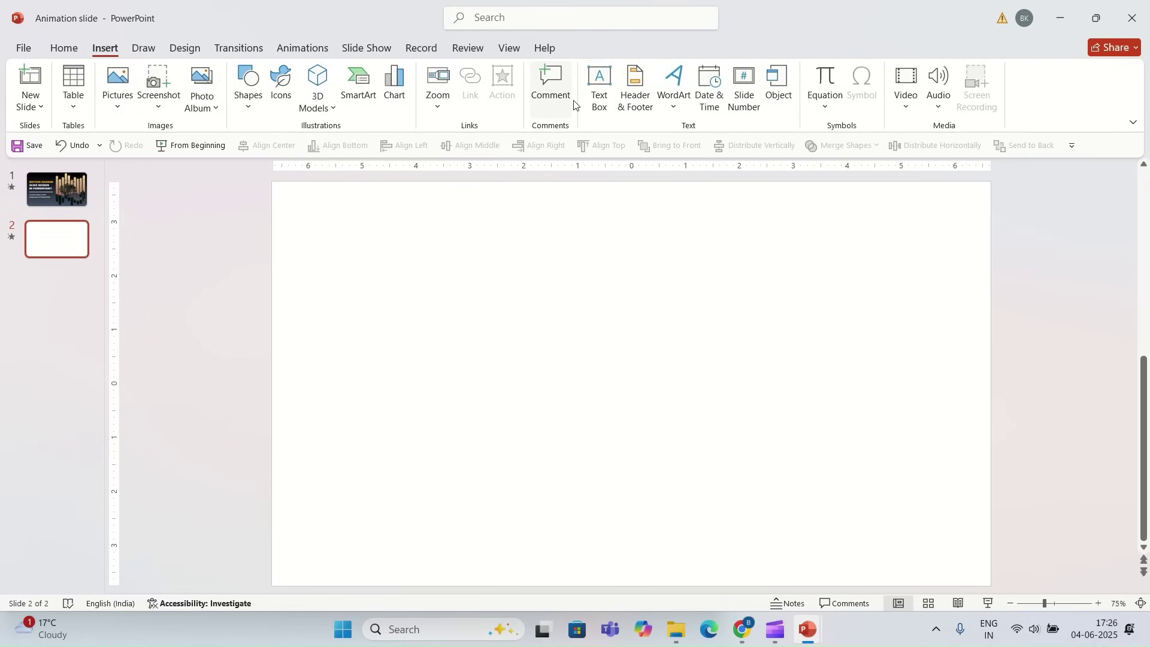
{"action": "left_click", "coordinate": [254, 99]}
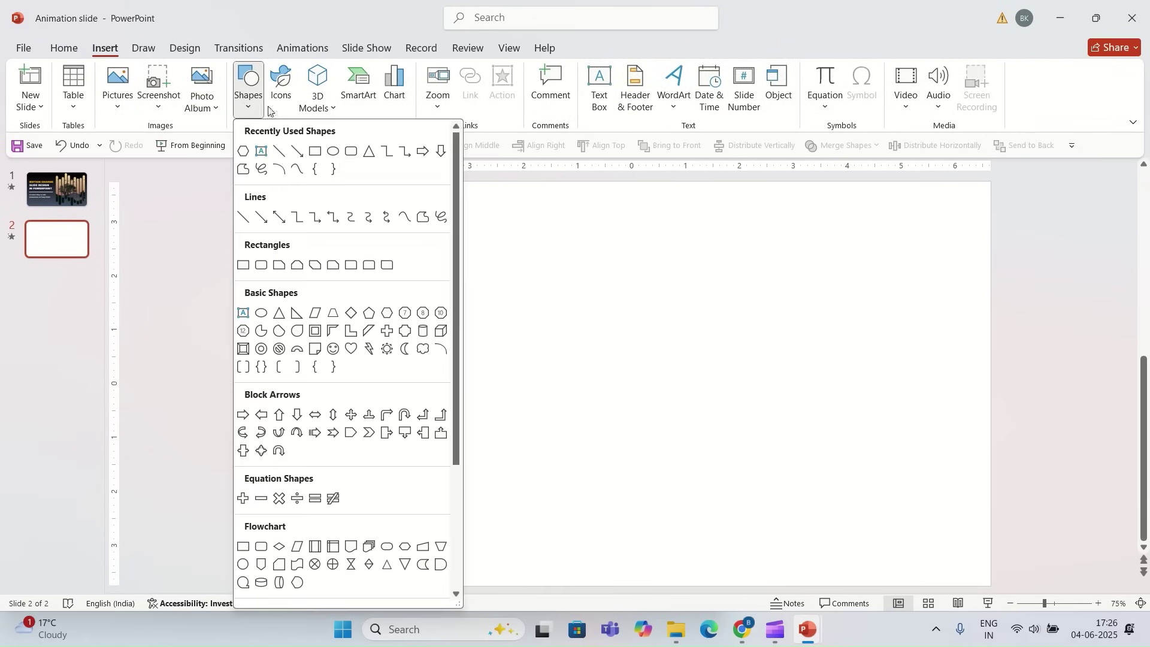
Draw a rounded rectangle and size it to 5.9" high by 0.55" wide.
{"action": "left_click", "coordinate": [351, 152]}
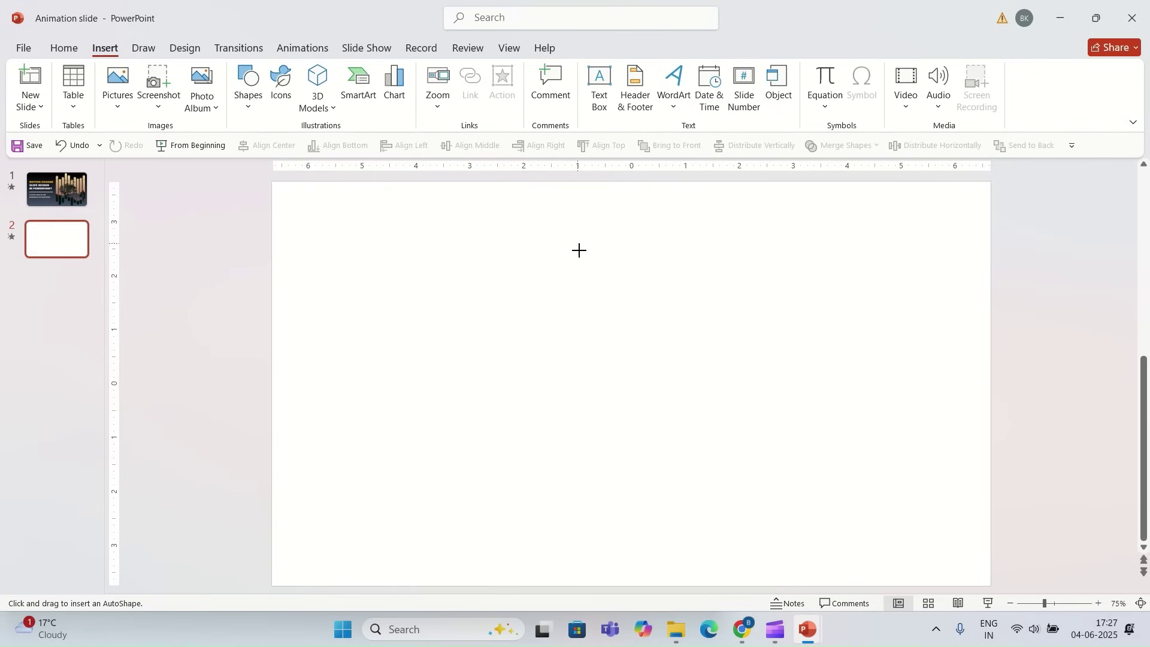
{"action": "left_click_drag", "start_coordinate": [577, 241], "coordinate": [613, 507]}
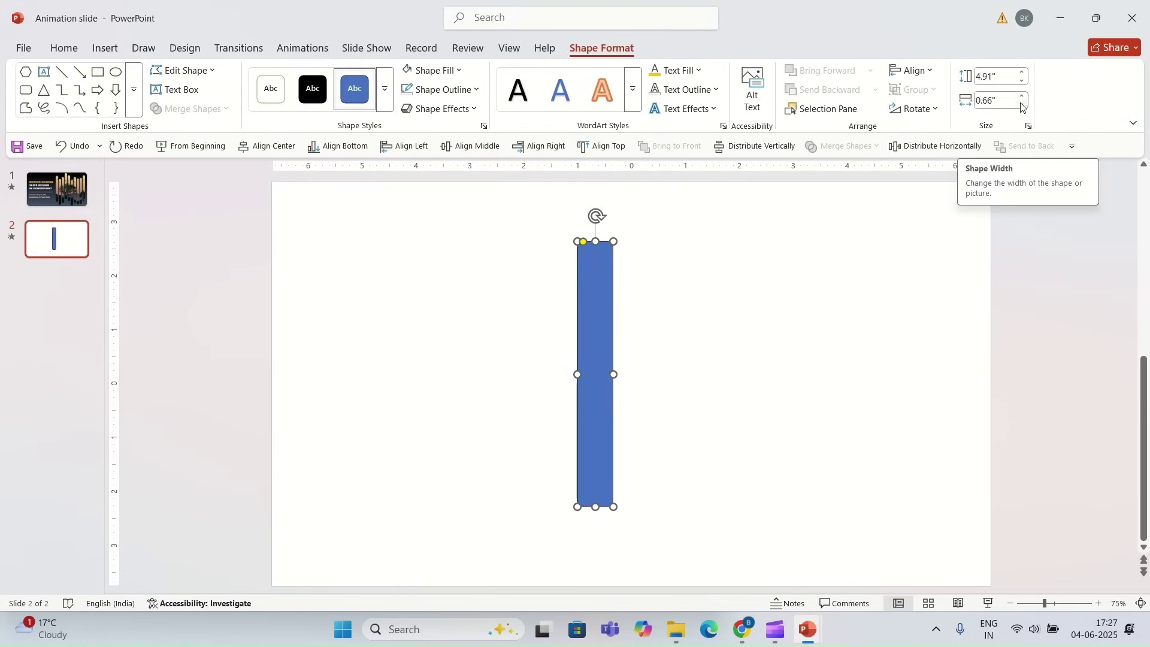
{"action": "left_click", "coordinate": [995, 100]}
{"action": "left_click", "coordinate": [1012, 72]}
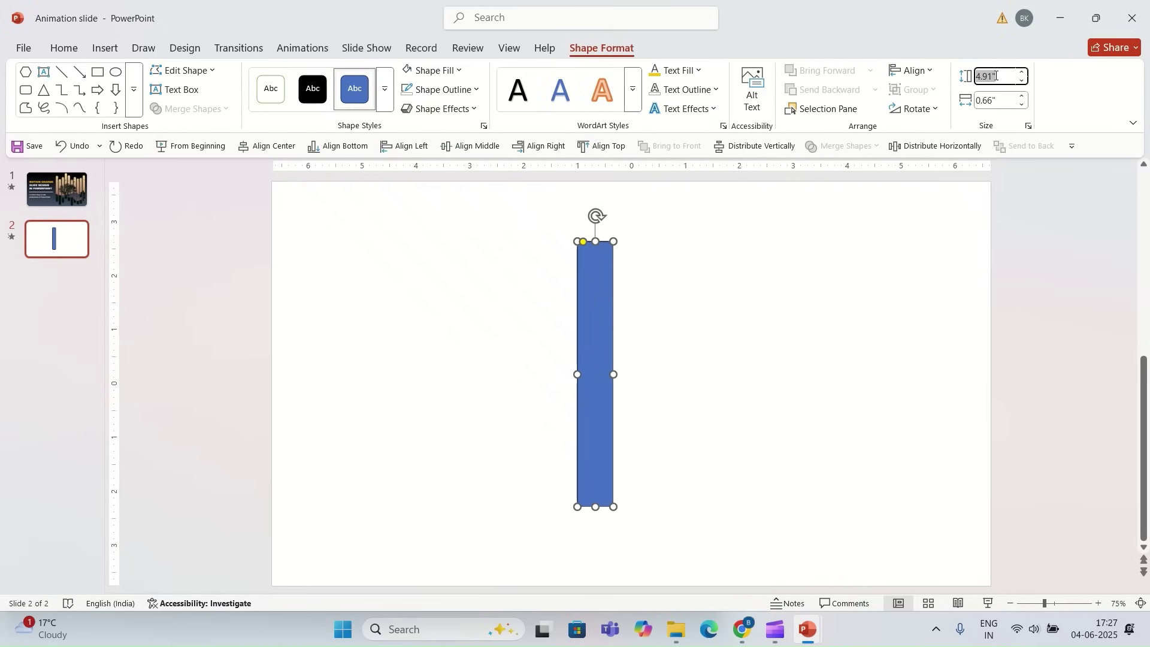
{"action": "type", "text": "5.9"}
{"action": "key", "text": "Return"}
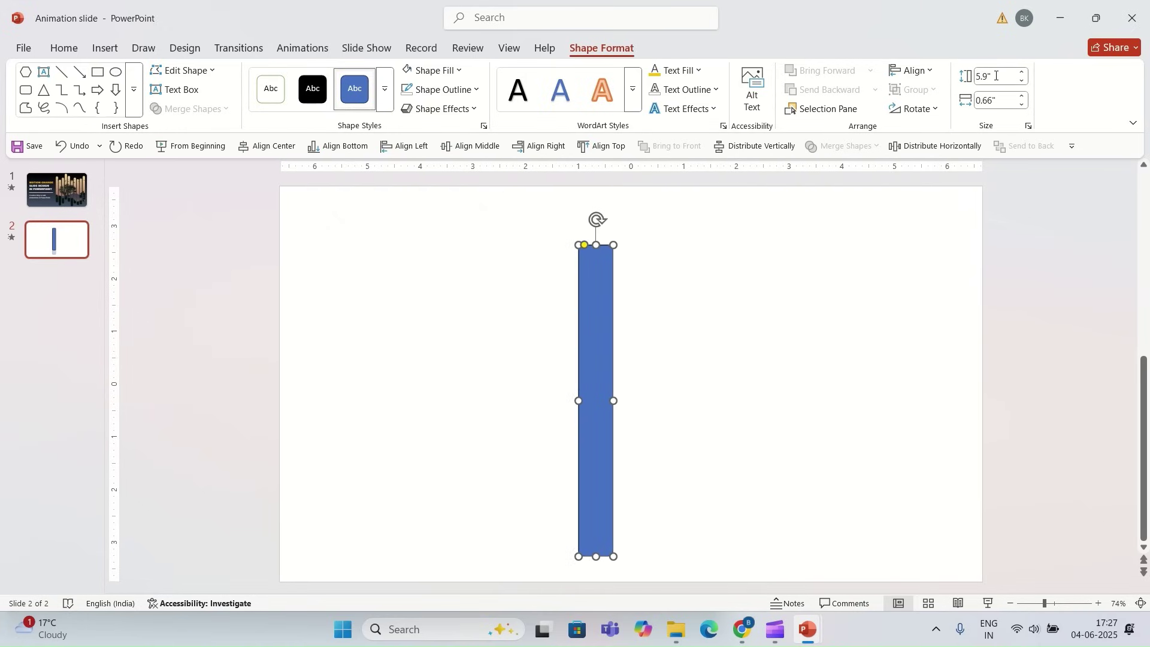
{"action": "left_click", "coordinate": [1001, 100]}
{"action": "type", "text": "0.55"}
{"action": "key", "text": "Return"}
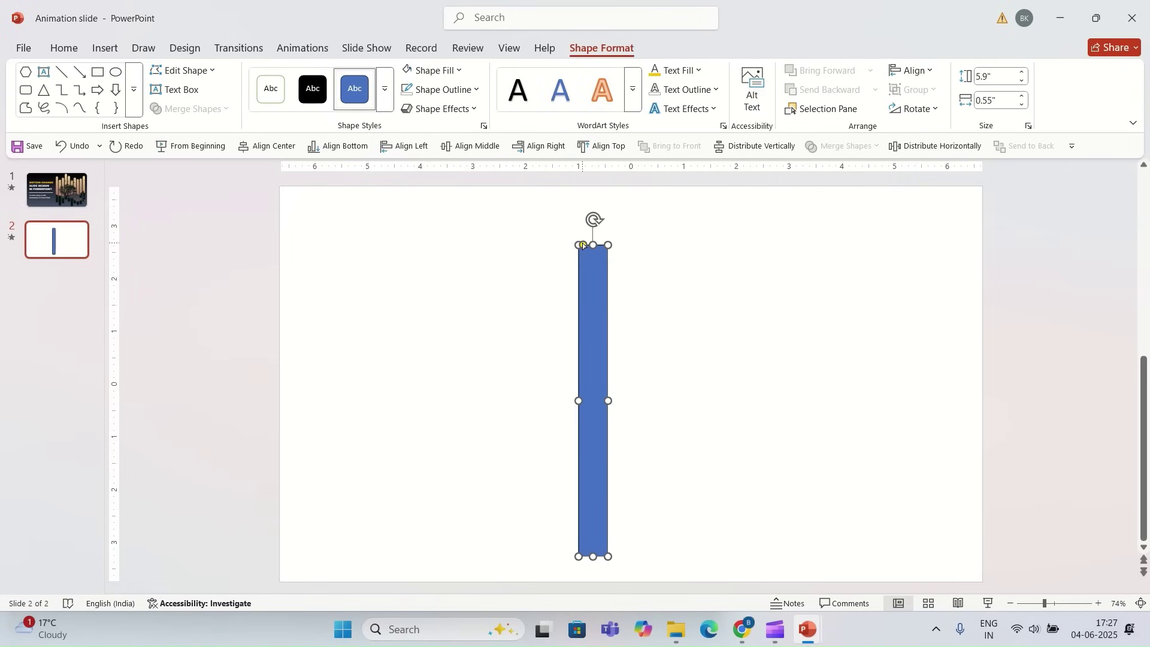
Round the bar's ends fully, set No Outline, and move it near the slide centre.
{"action": "left_click_drag", "start_coordinate": [585, 246], "coordinate": [657, 234]}
{"action": "left_click", "coordinate": [468, 90]}
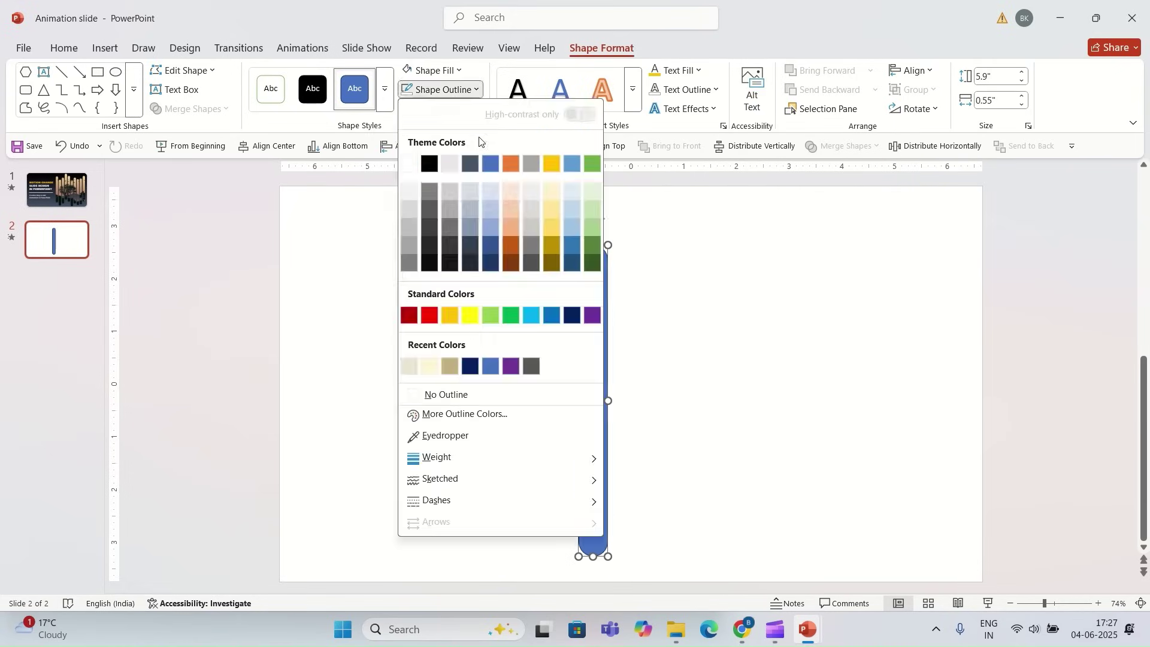
{"action": "left_click", "coordinate": [446, 395]}
{"action": "left_click_drag", "start_coordinate": [591, 384], "coordinate": [657, 362]}
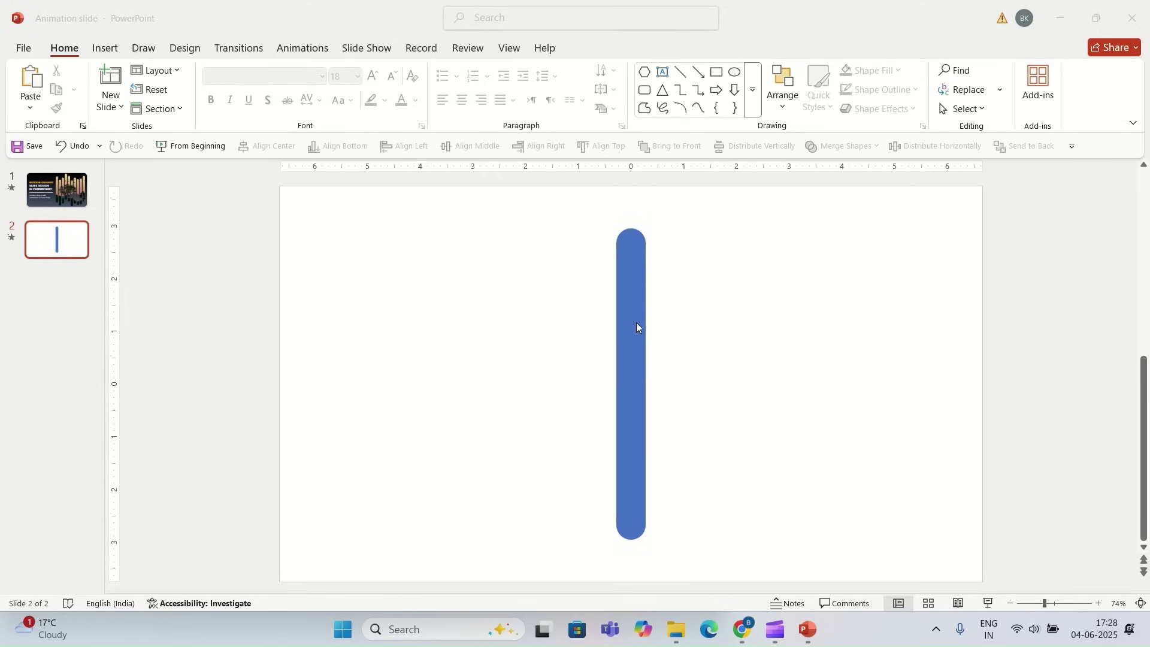
Duplicate the blue bar with Ctrl+D, placing copies side by side at equal spacing.
{"action": "left_click", "coordinate": [642, 380]}
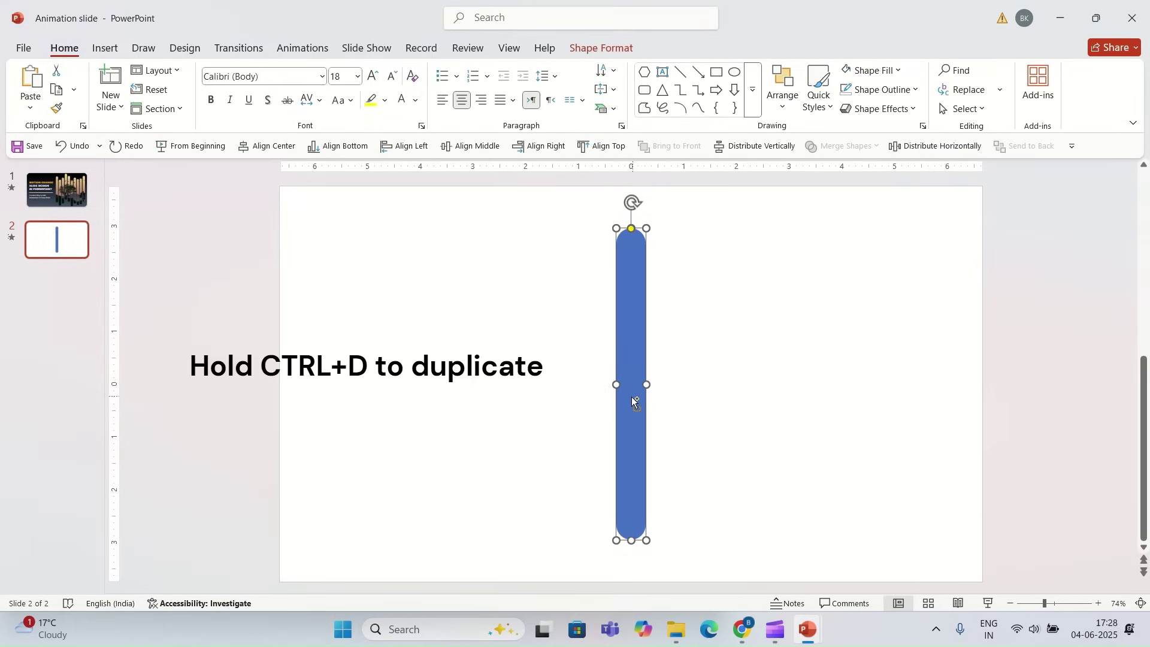
{"action": "key", "text": "ctrl+d"}
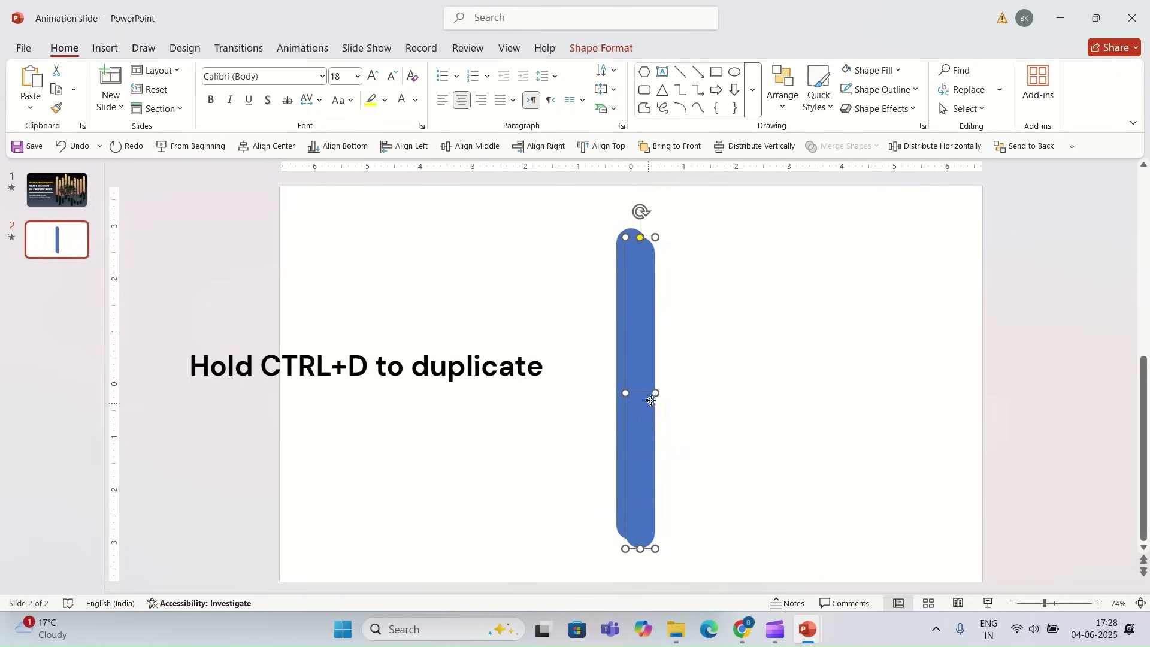
{"action": "left_click_drag", "start_coordinate": [648, 404], "coordinate": [674, 394]}
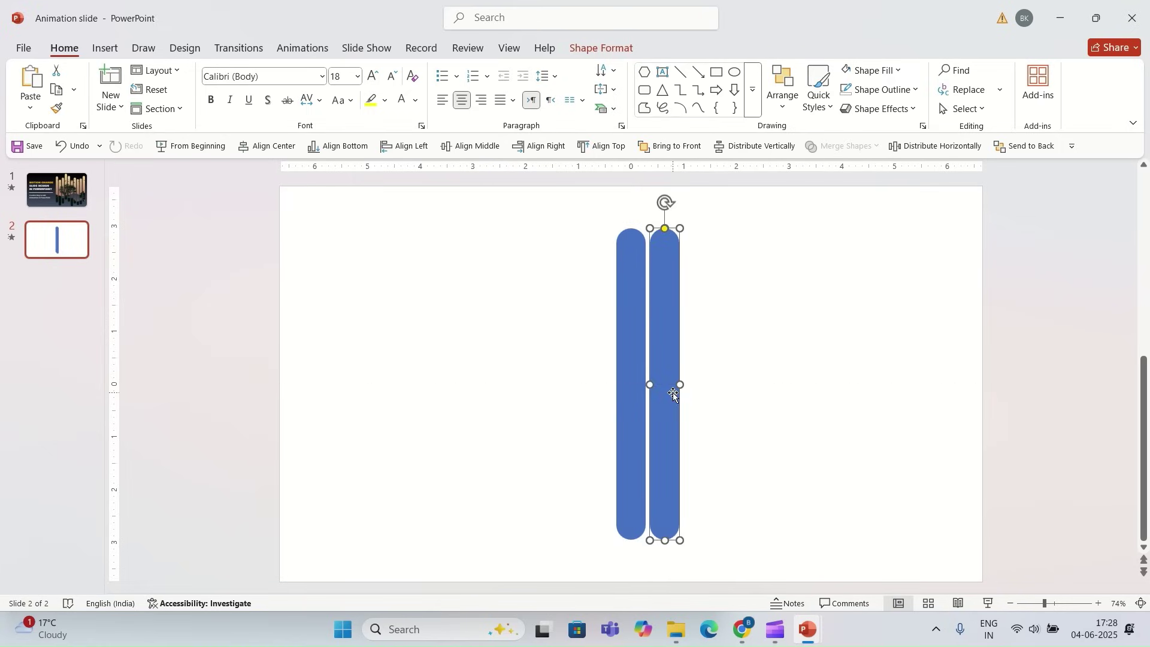
{"action": "key", "text": "ctrl+d"}
{"action": "key", "text": "ctrl+d"}
{"action": "key", "text": "ctrl+d"}
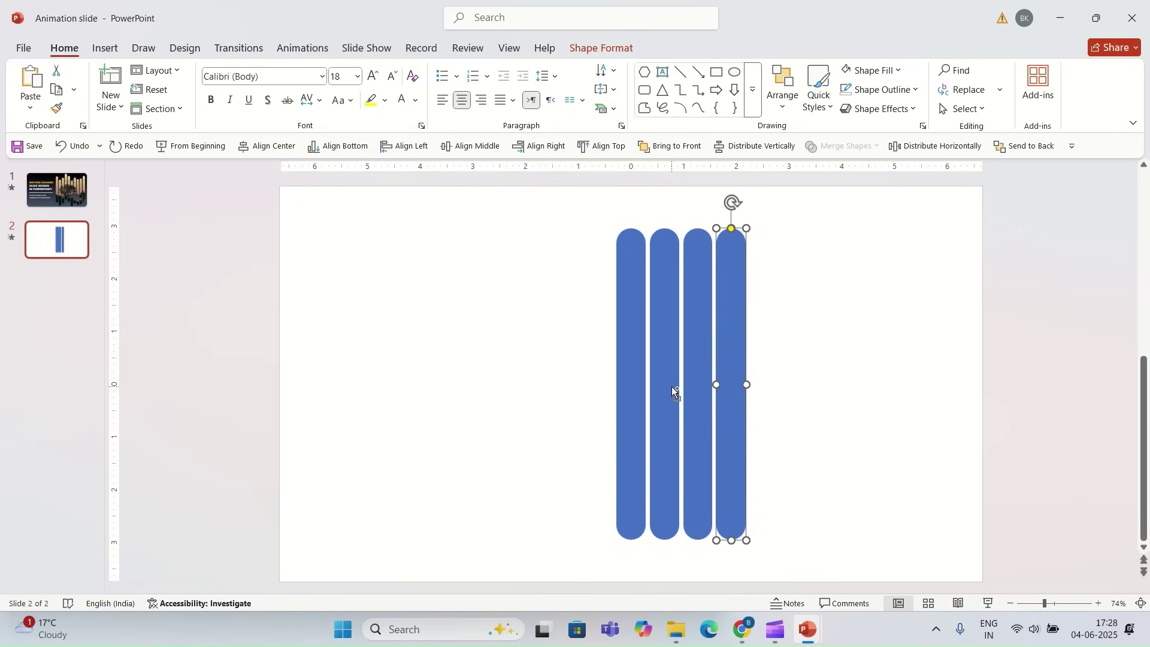
{"action": "key", "text": "ctrl+d"}
{"action": "key", "text": "ctrl+d"}
{"action": "key", "text": "ctrl+d"}
{"action": "key", "text": "ctrl+d"}
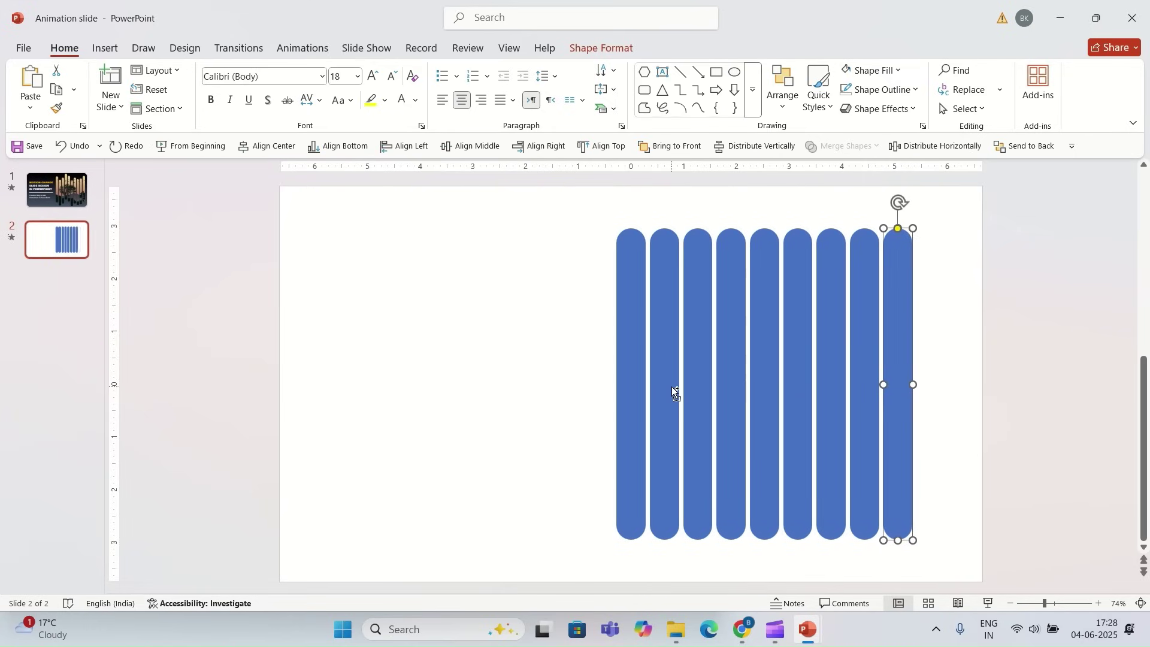
{"action": "key", "text": "ctrl+d"}
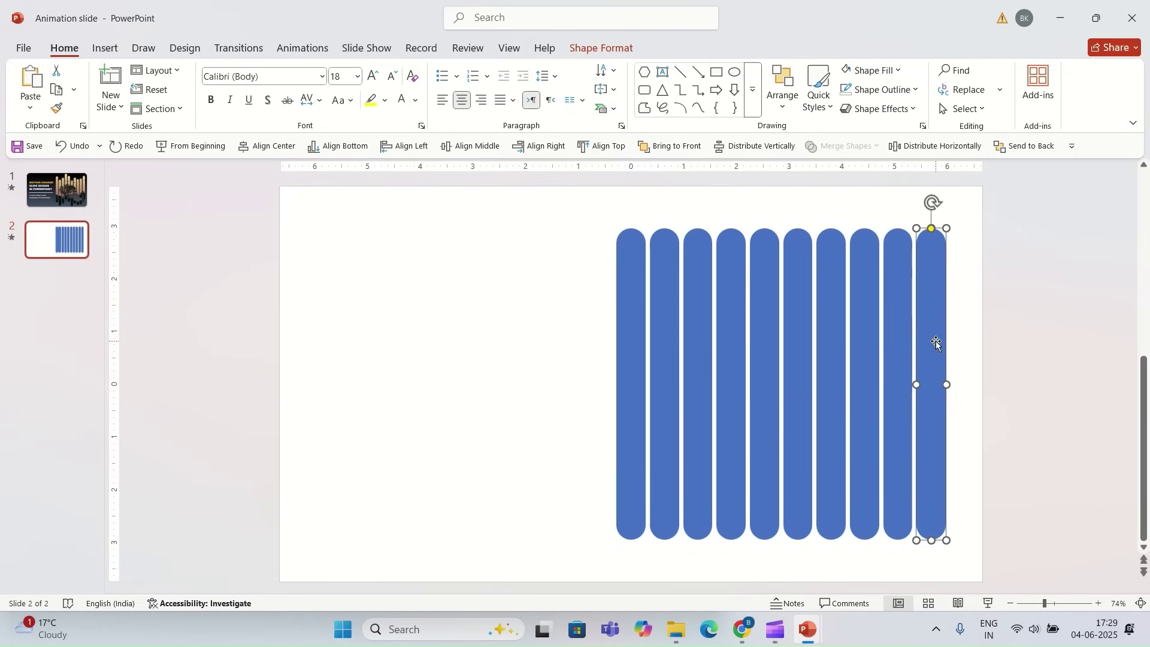
Nudge the last bar right, then Distribute Horizontally all ten bars.
{"action": "key", "text": "Right"}
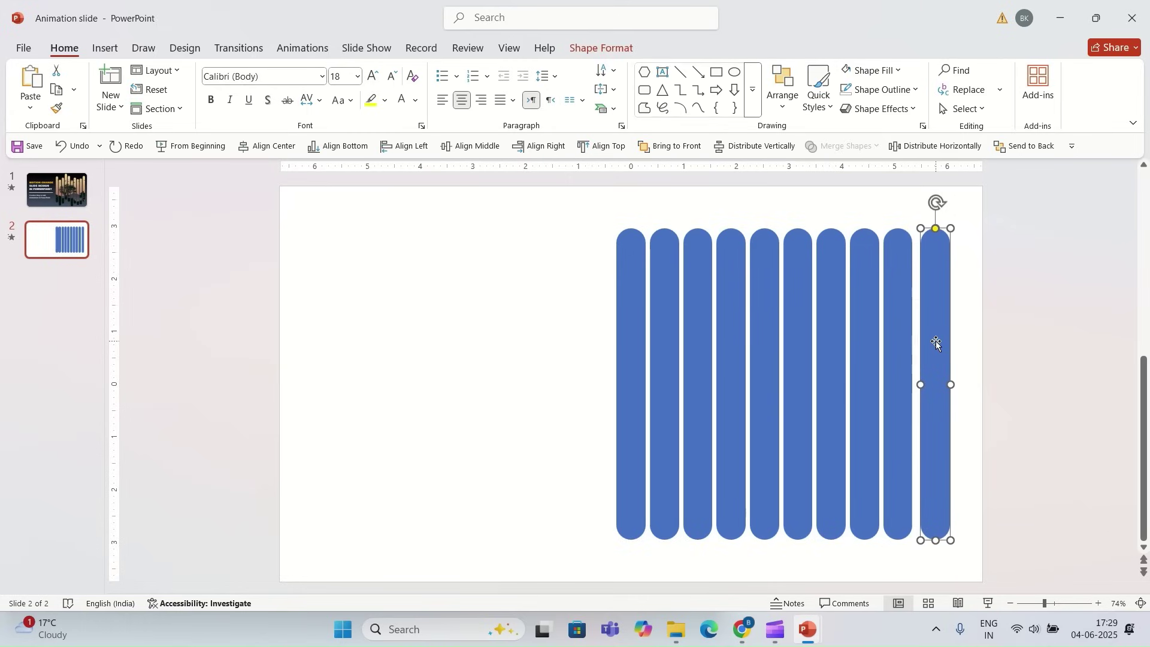
{"action": "key", "text": "ctrl+Right"}
{"action": "key", "text": "ctrl+Right"}
{"action": "key", "text": "ctrl+Right"}
{"action": "key", "text": "ctrl+Right"}
{"action": "key", "text": "ctrl+Right"}
{"action": "key", "text": "ctrl+Right"}
{"action": "key", "text": "ctrl+Right"}
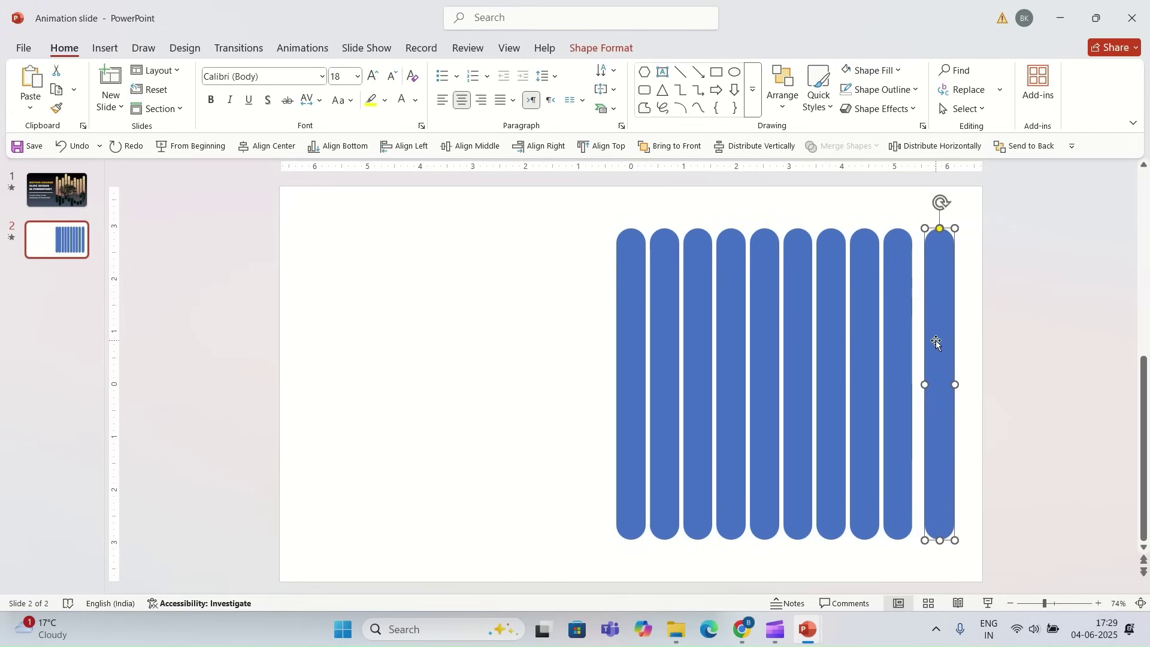
{"action": "key", "text": "ctrl+Right"}
{"action": "key", "text": "ctrl+Right"}
{"action": "key", "text": "ctrl+Right"}
{"action": "key", "text": "ctrl+Right"}
{"action": "key", "text": "ctrl+Right"}
{"action": "key", "text": "ctrl+Right"}
{"action": "key", "text": "ctrl+Right"}
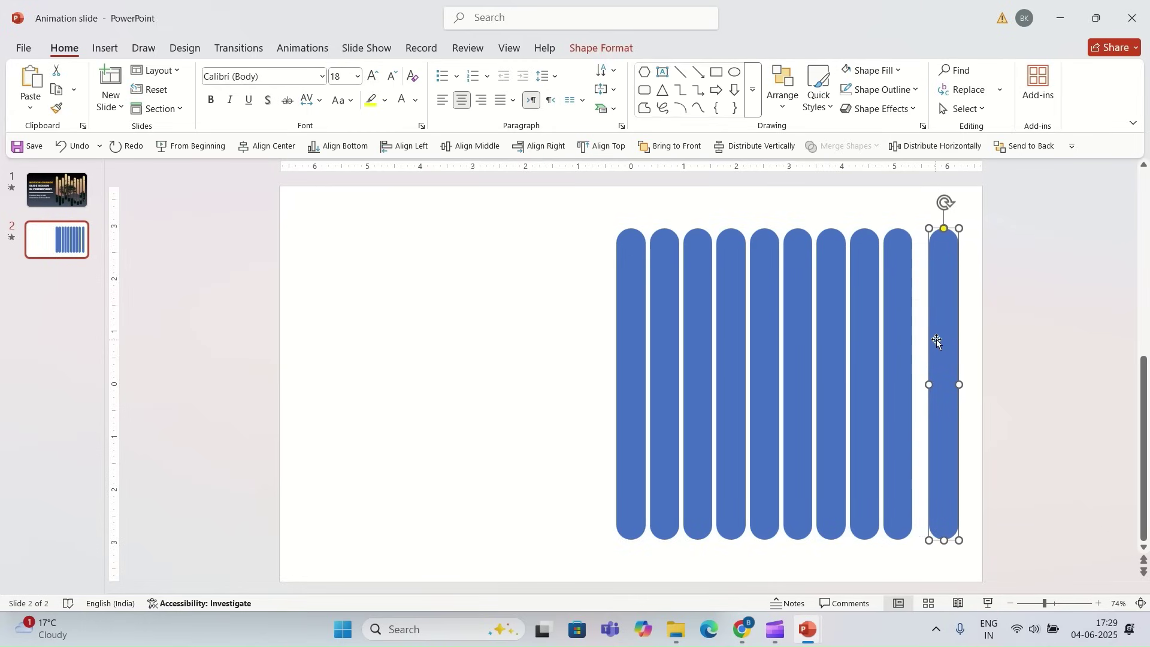
{"action": "key", "text": "ctrl+Right"}
{"action": "key", "text": "ctrl+Right"}
{"action": "key", "text": "ctrl+Right"}
{"action": "key", "text": "ctrl+Right"}
{"action": "key", "text": "ctrl+Right"}
{"action": "key", "text": "ctrl+Right"}
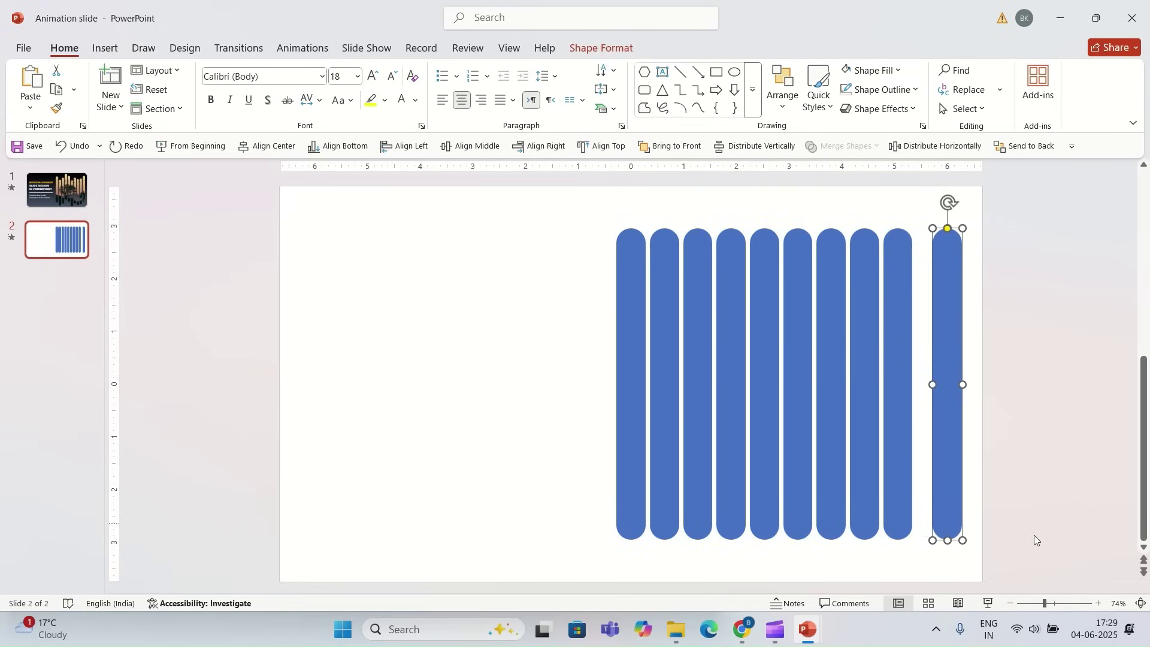
{"action": "left_click_drag", "start_coordinate": [1063, 560], "coordinate": [379, 182]}
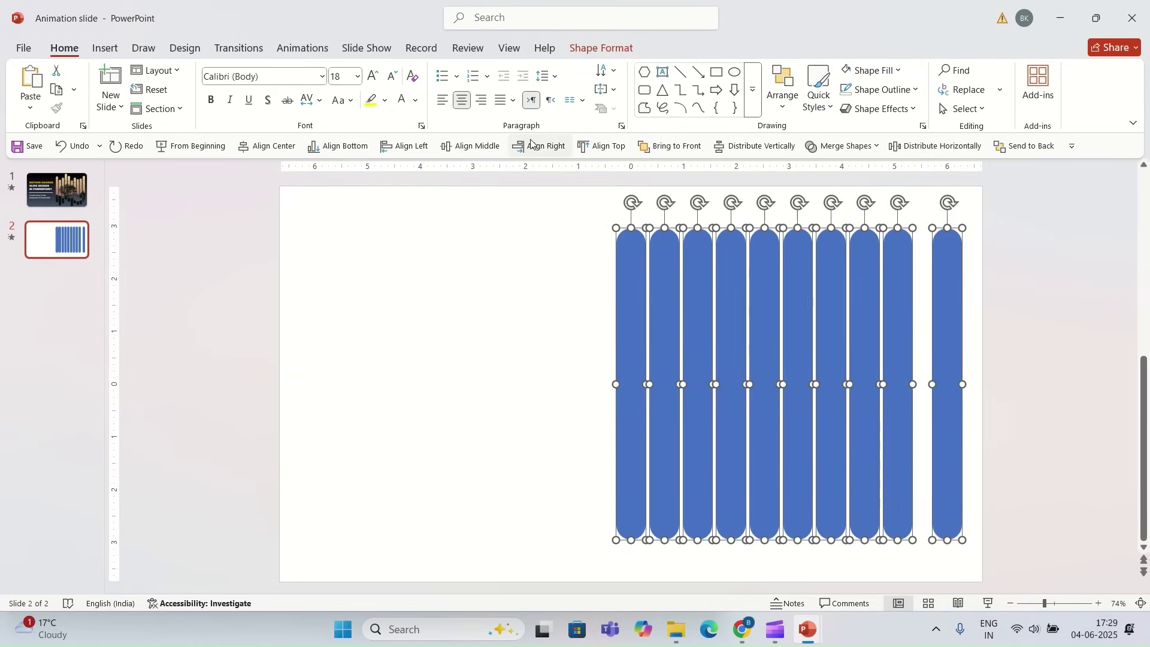
{"action": "left_click", "coordinate": [899, 149]}
{"action": "left_click", "coordinate": [587, 404]}
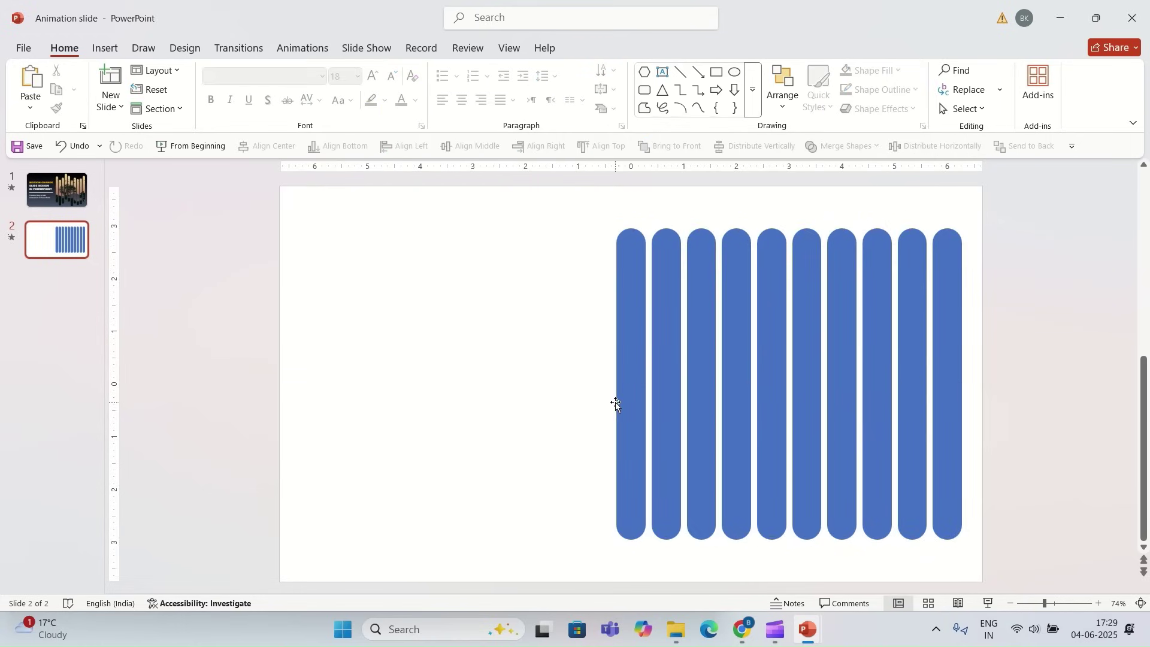
Drag the first, fourth, fifth and eighth bars to staggered heights.
{"action": "left_click_drag", "start_coordinate": [617, 403], "coordinate": [672, 374]}
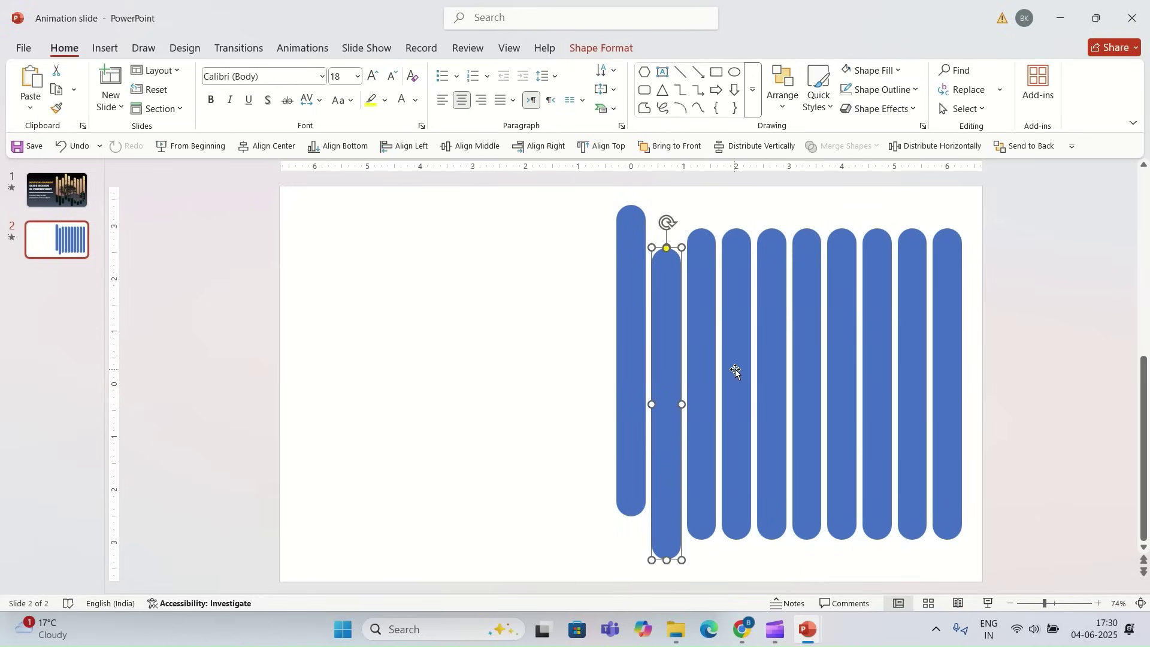
{"action": "left_click_drag", "start_coordinate": [741, 361], "coordinate": [738, 334]}
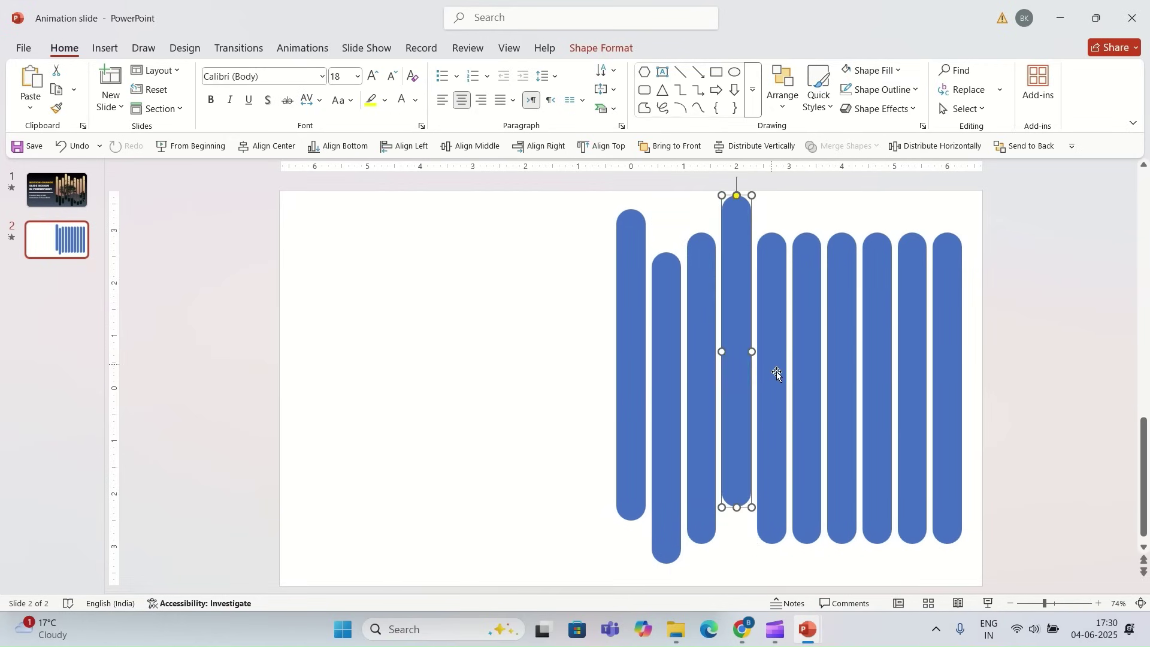
{"action": "left_click_drag", "start_coordinate": [773, 381], "coordinate": [805, 392]}
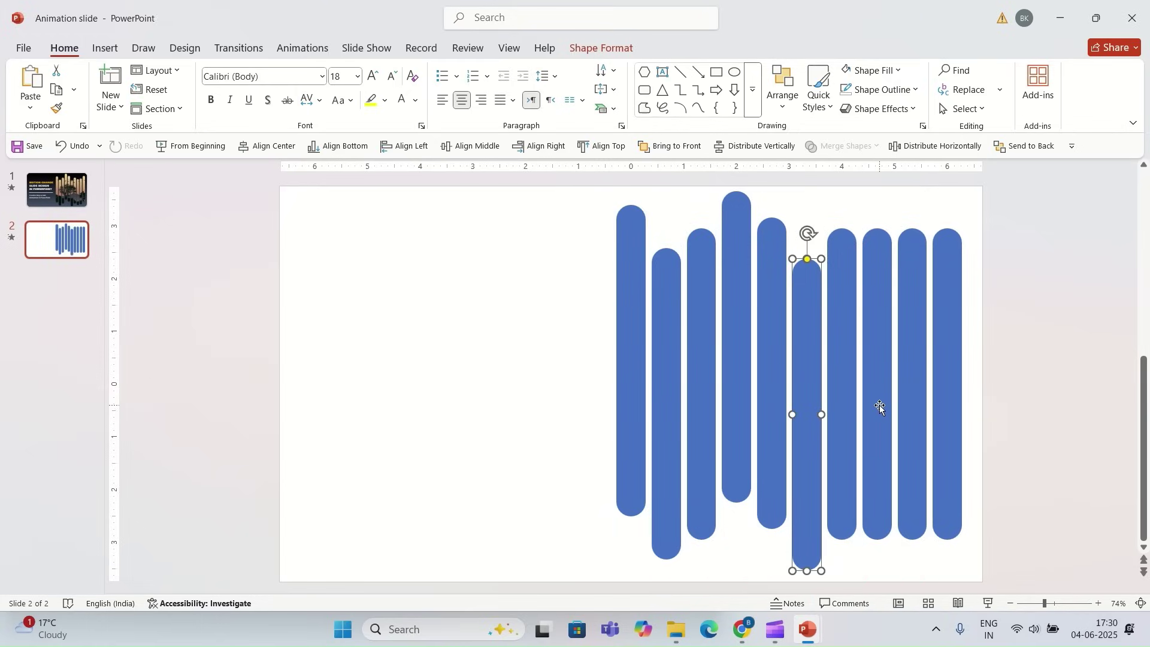
{"action": "left_click_drag", "start_coordinate": [879, 401], "coordinate": [948, 381]}
{"action": "left_click", "coordinate": [1037, 382]}
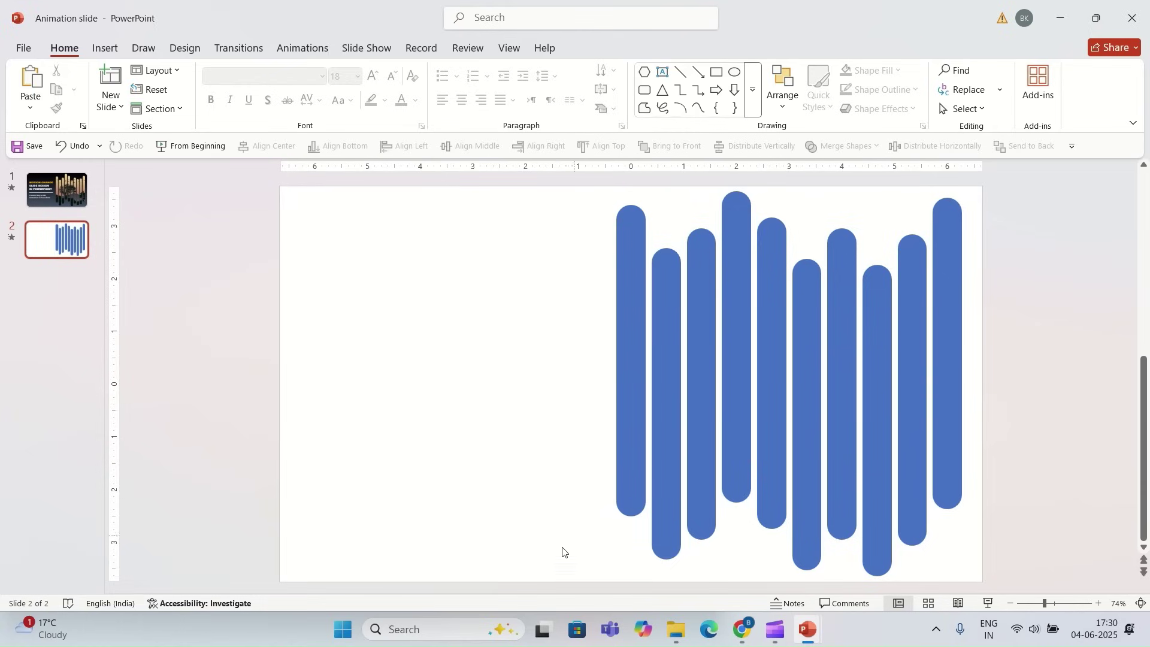
Select all the staggered bars and merge them into one shape.
{"action": "left_click_drag", "start_coordinate": [563, 581], "coordinate": [1109, 156]}
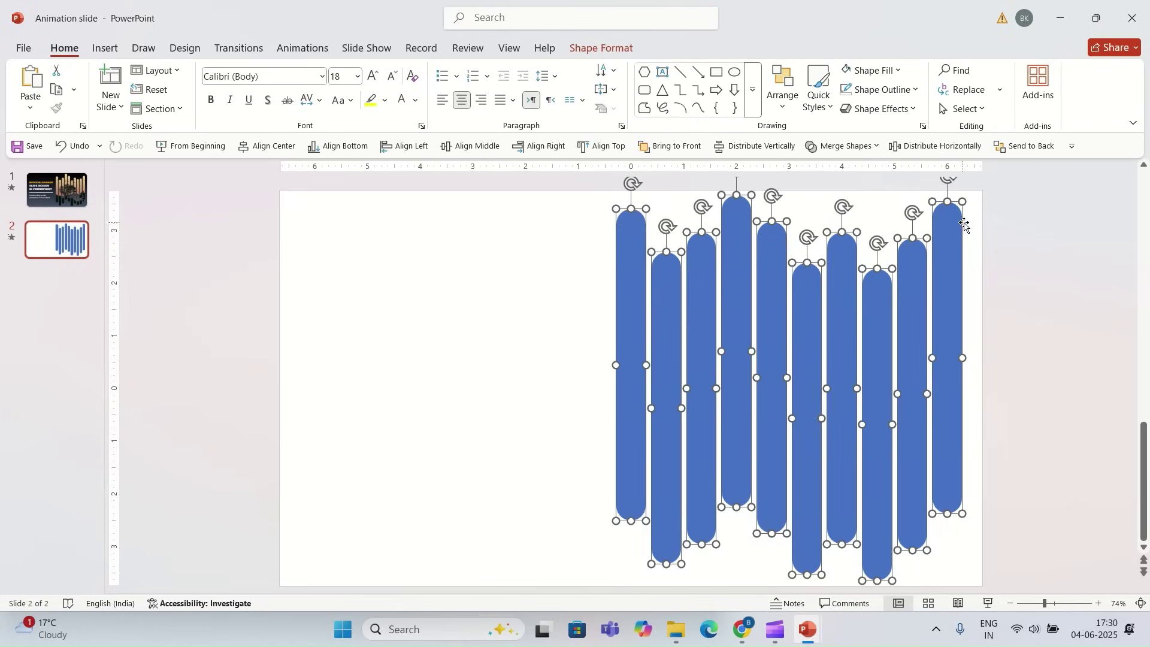
{"action": "left_click", "coordinate": [870, 149]}
{"action": "left_click", "coordinate": [835, 168]}
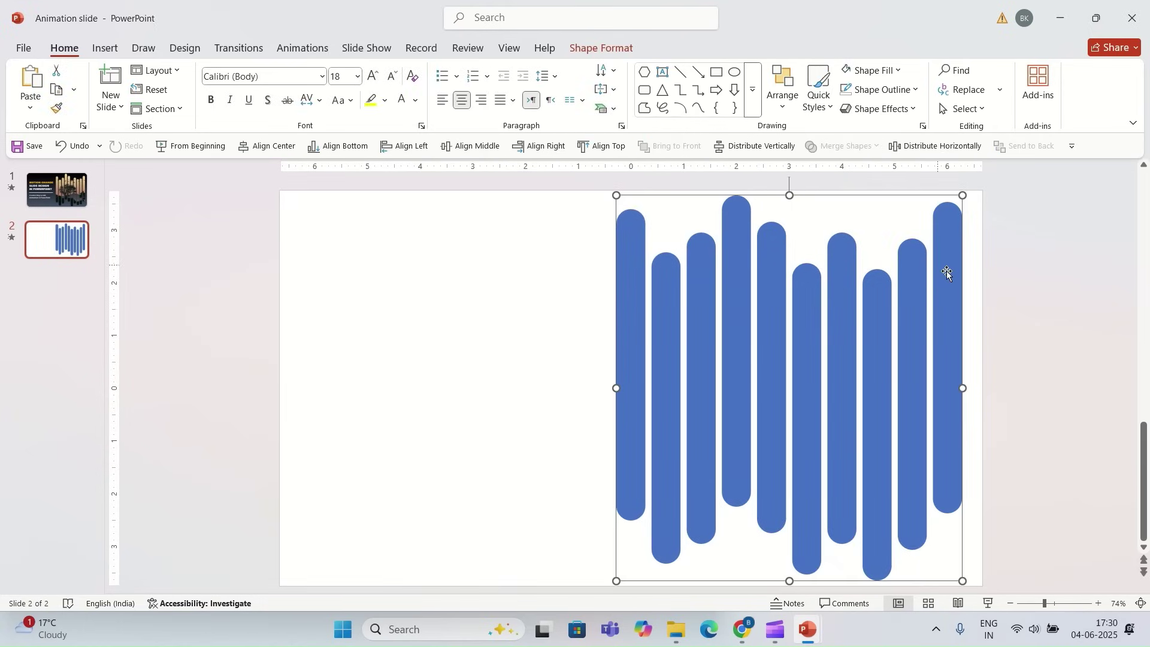
{"action": "left_click", "coordinate": [1009, 305]}
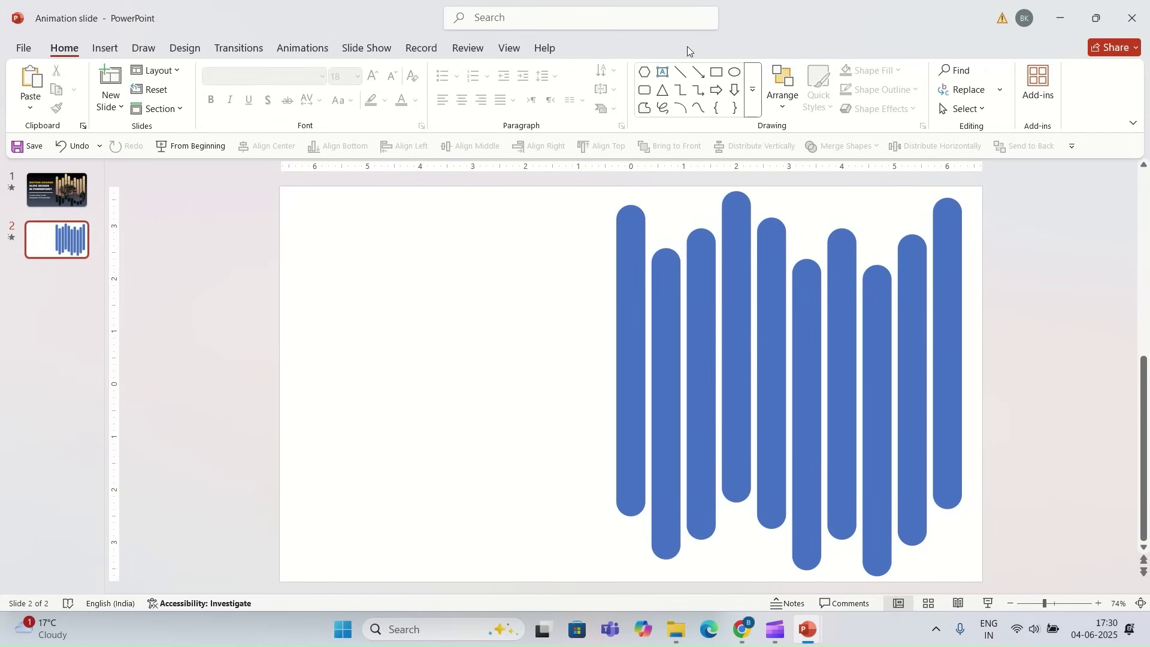
{"action": "left_click", "coordinate": [715, 72]}
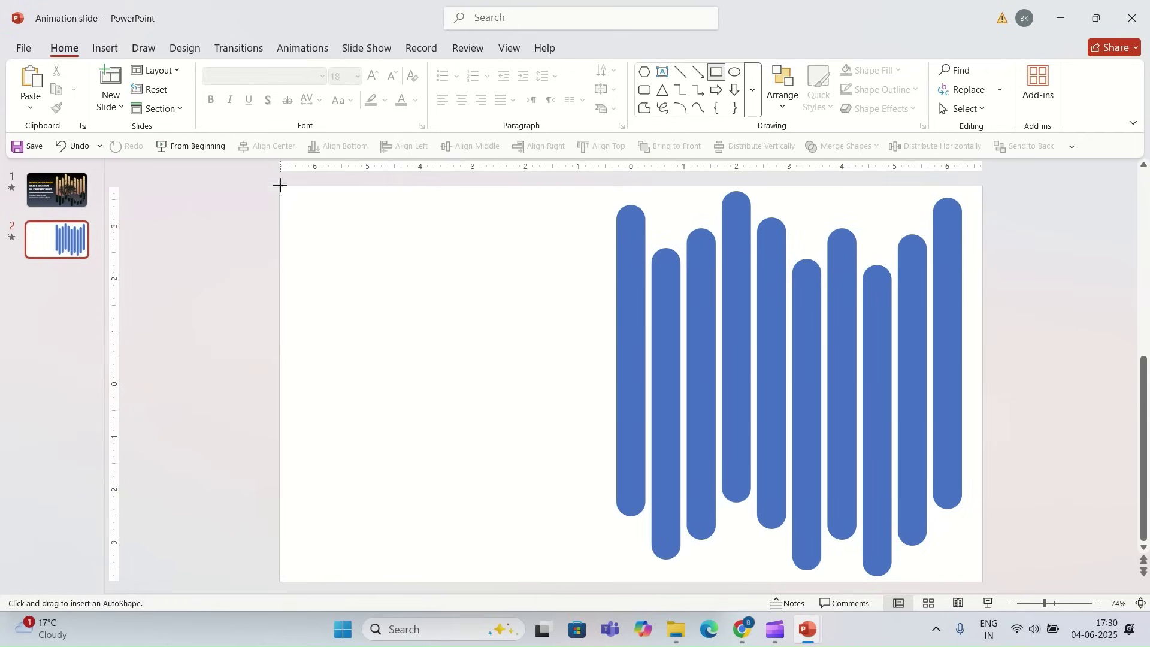
Draw a slide-sized rectangle, fill it white with No Outline, and send it to back.
{"action": "left_click_drag", "start_coordinate": [280, 185], "coordinate": [982, 583]}
{"action": "left_click", "coordinate": [458, 70]}
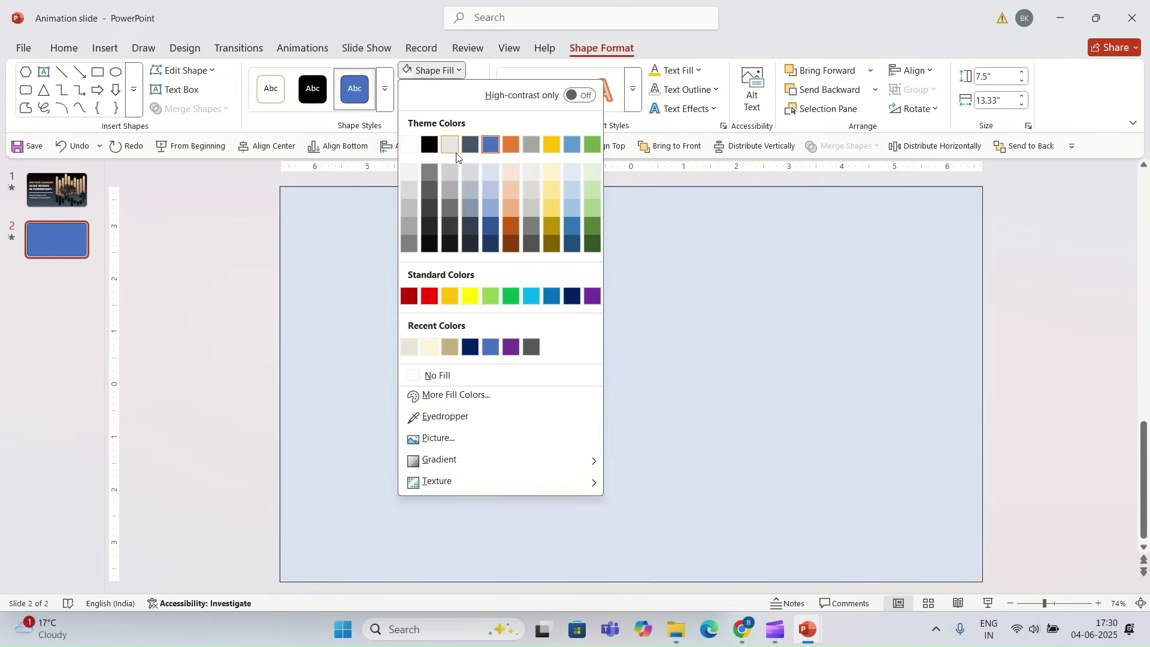
{"action": "left_click", "coordinate": [470, 73]}
{"action": "left_click", "coordinate": [458, 71]}
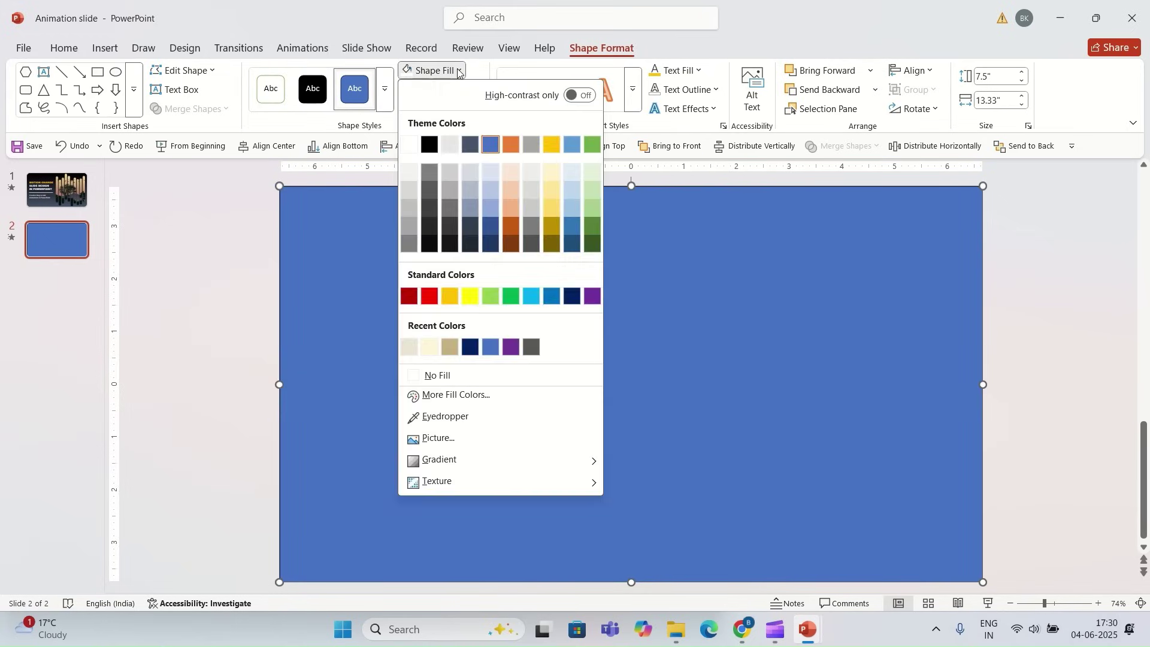
{"action": "left_click", "coordinate": [458, 71]}
{"action": "left_click", "coordinate": [477, 89]}
{"action": "left_click", "coordinate": [448, 394]}
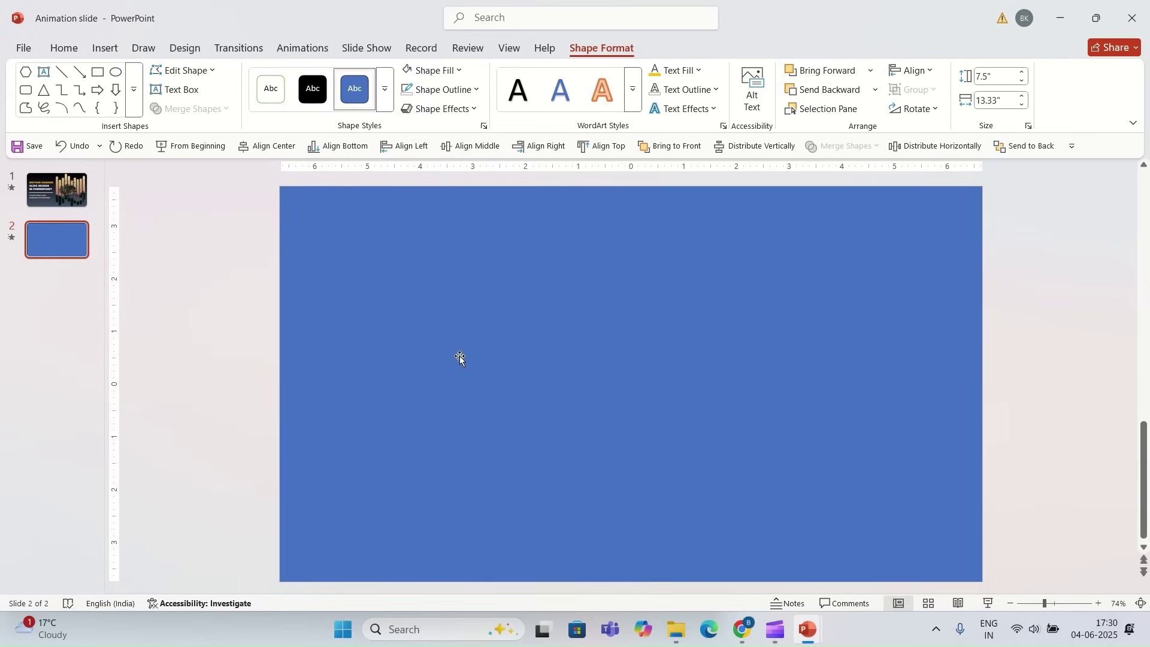
{"action": "left_click", "coordinate": [460, 358]}
{"action": "left_click", "coordinate": [458, 71]}
{"action": "left_click", "coordinate": [410, 145]}
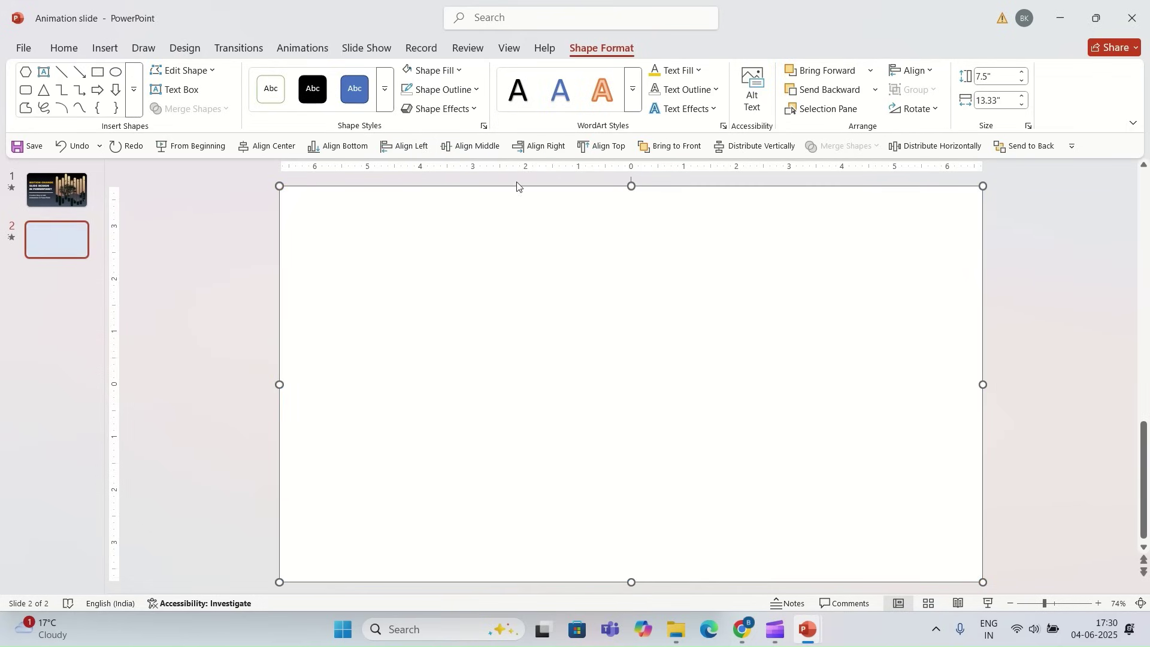
{"action": "left_click", "coordinate": [1024, 146]}
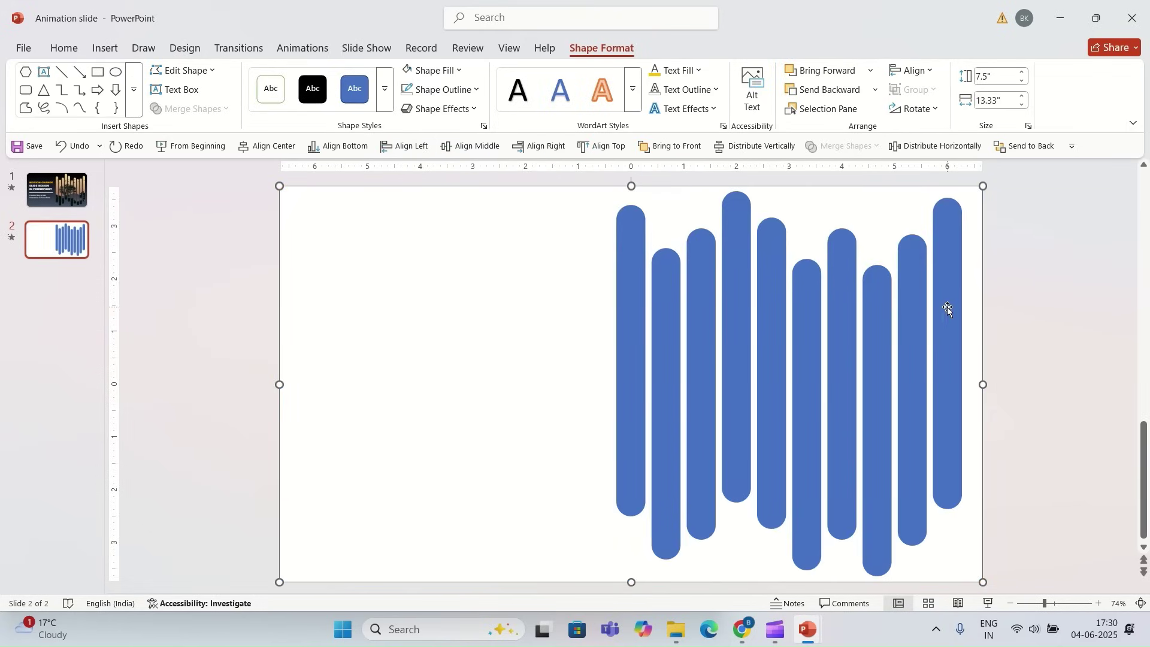
Select the white rectangle with the bars and use Merge Shapes > Subtract.
{"action": "left_click", "coordinate": [1008, 297]}
{"action": "left_click", "coordinate": [949, 313]}
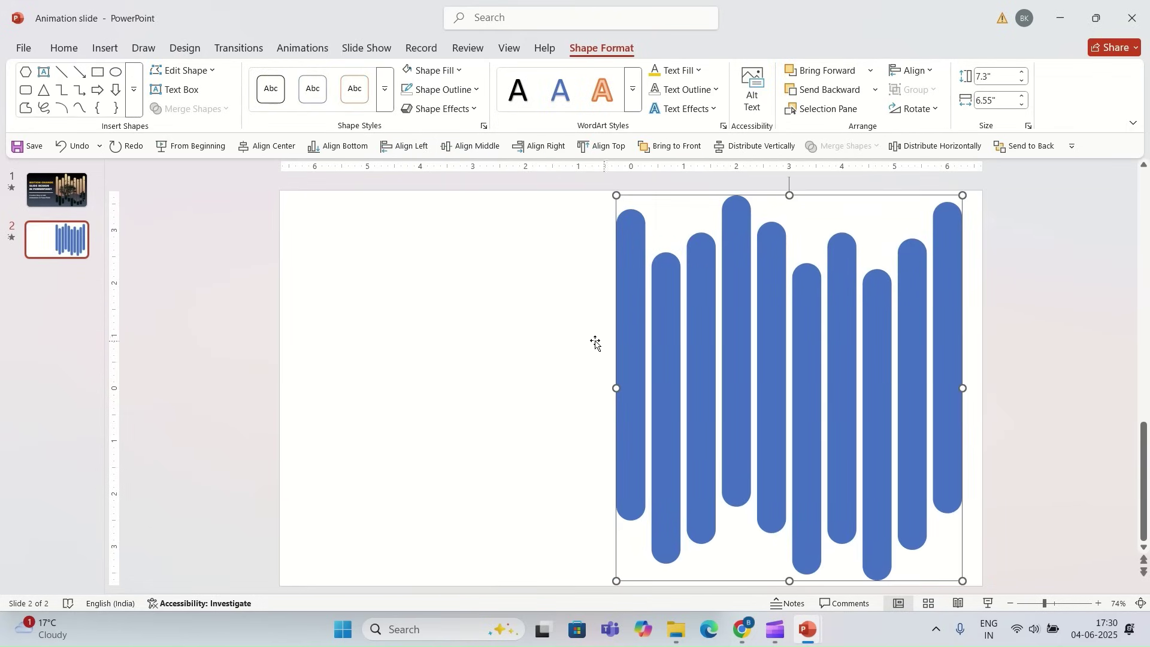
{"action": "left_click", "coordinate": [544, 335]}
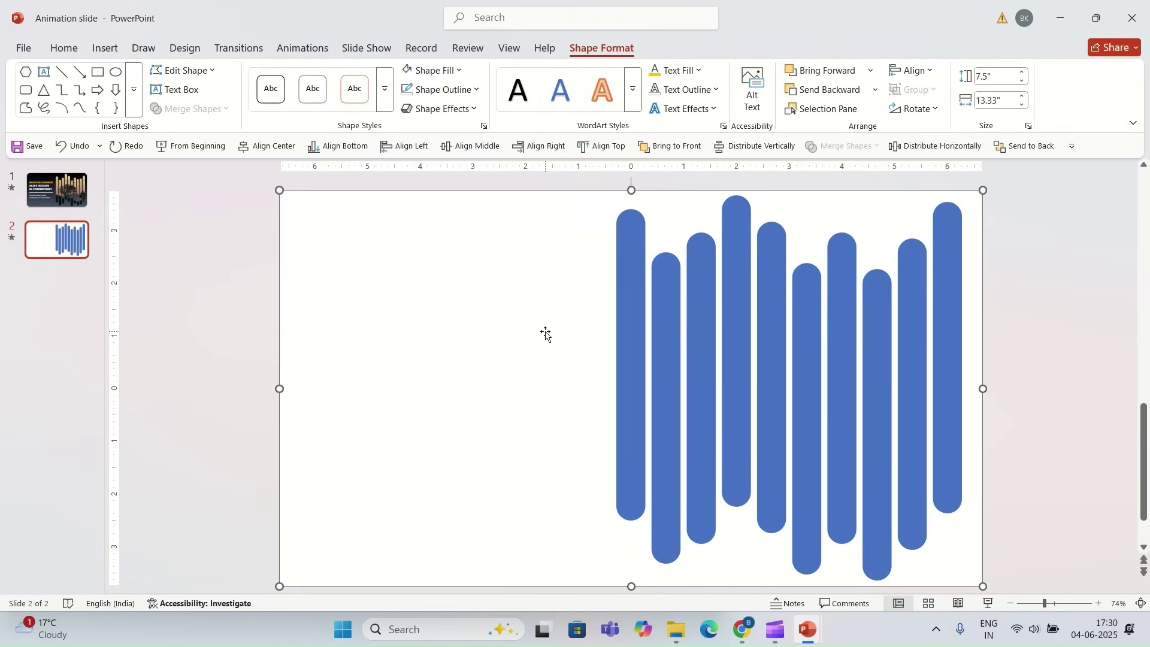
{"action": "left_click", "coordinate": [636, 292]}
{"action": "left_click", "coordinate": [547, 308]}
{"action": "left_click", "coordinate": [659, 288], "text": "shift"}
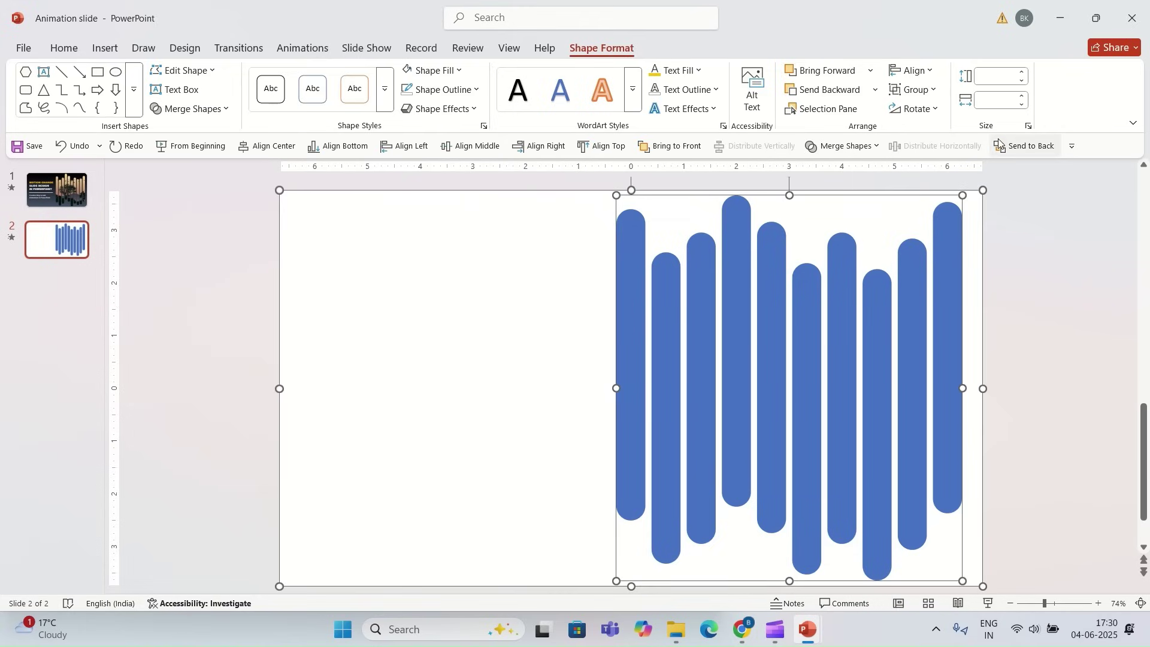
{"action": "left_click", "coordinate": [841, 146]}
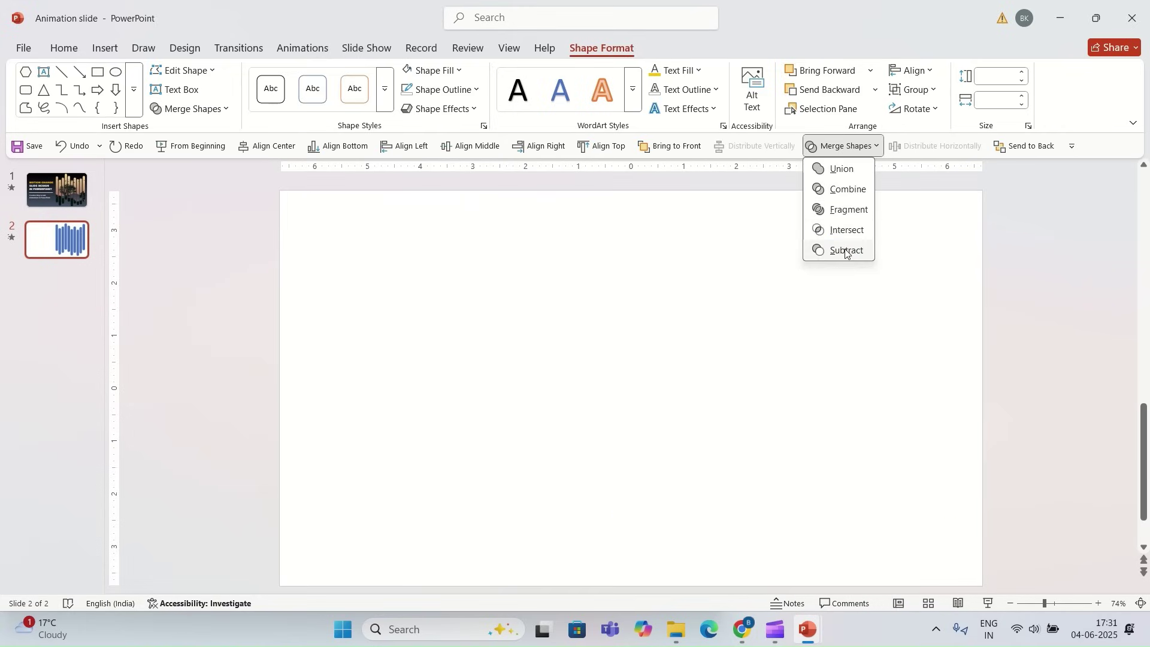
{"action": "left_click", "coordinate": [846, 252]}
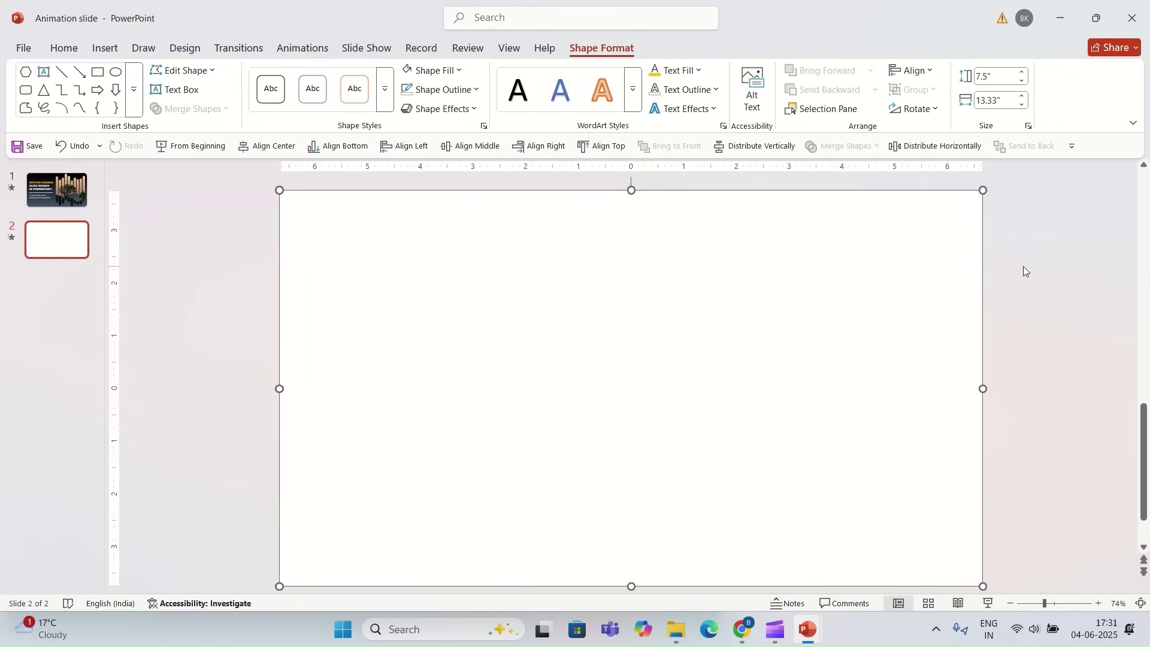
{"action": "right_click", "coordinate": [541, 289]}
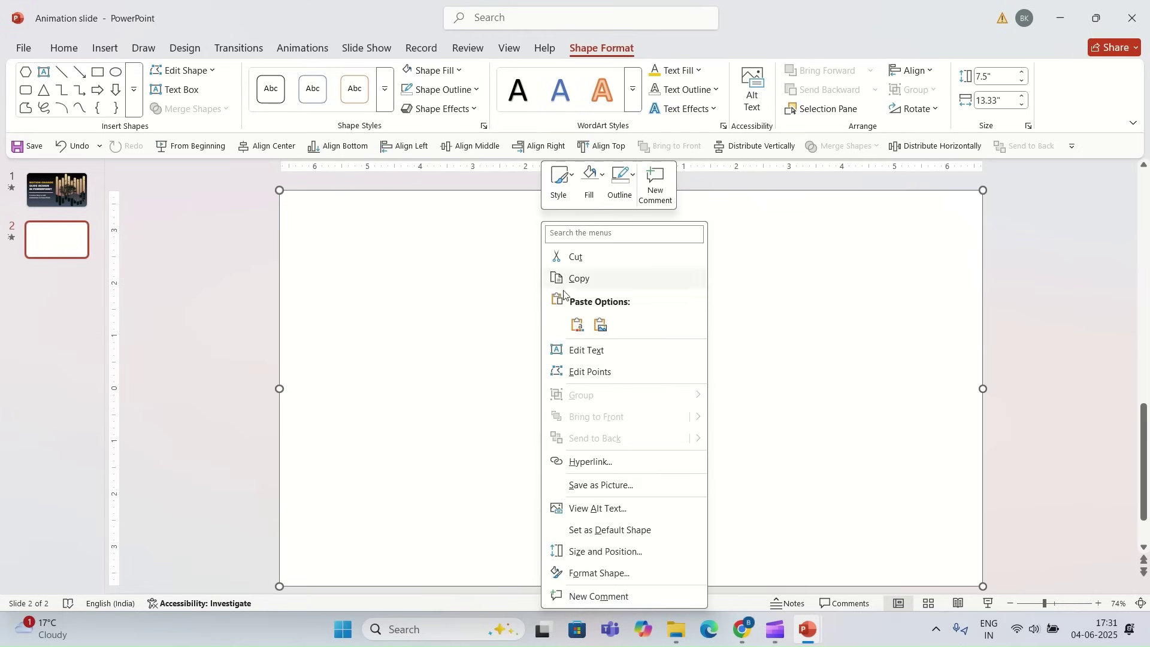
Give the cut-out shape a gradient fill with stops black and Blue-Gray.
{"action": "left_click", "coordinate": [614, 572]}
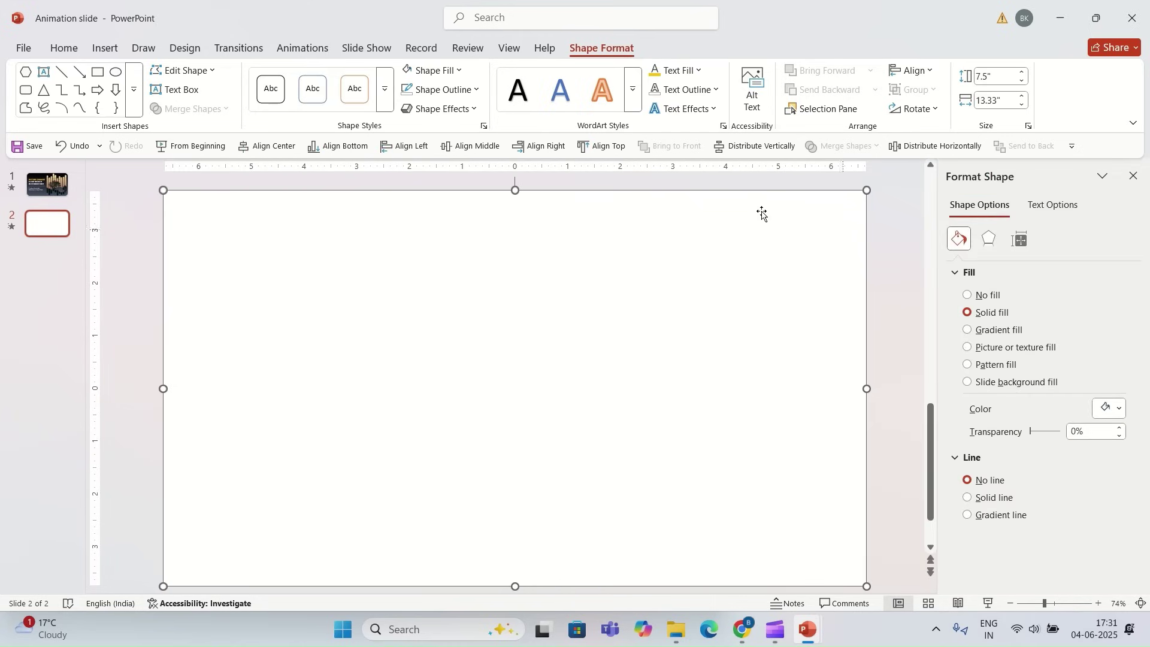
{"action": "left_click", "coordinate": [966, 329]}
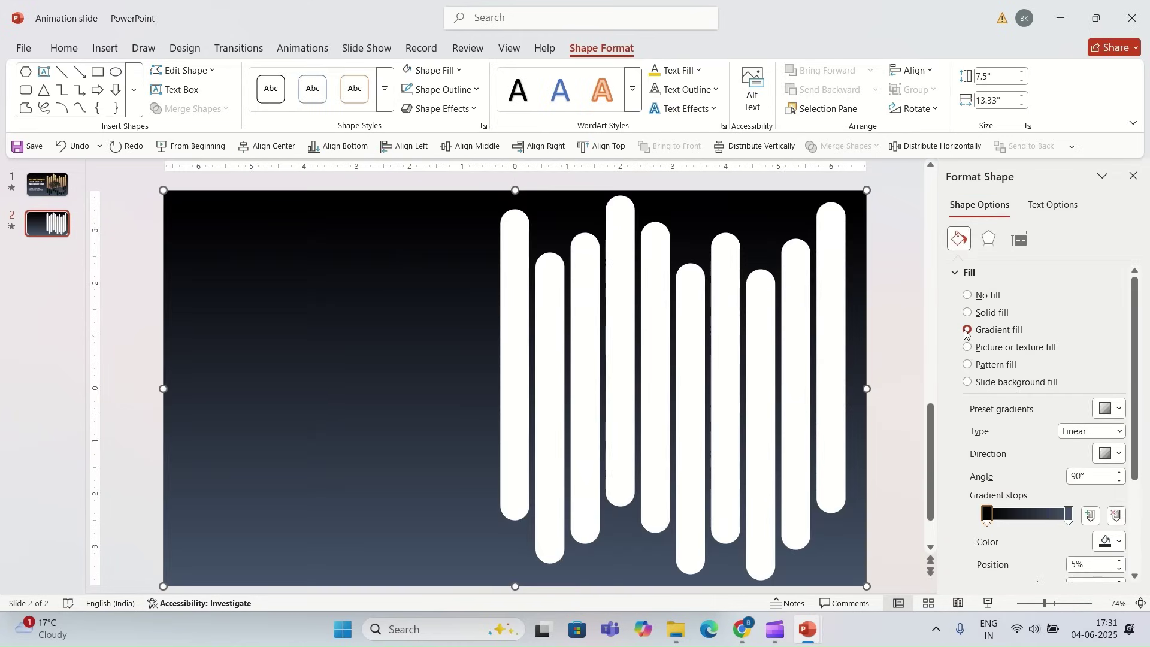
{"action": "left_click", "coordinate": [987, 513]}
{"action": "left_click", "coordinate": [1120, 543]}
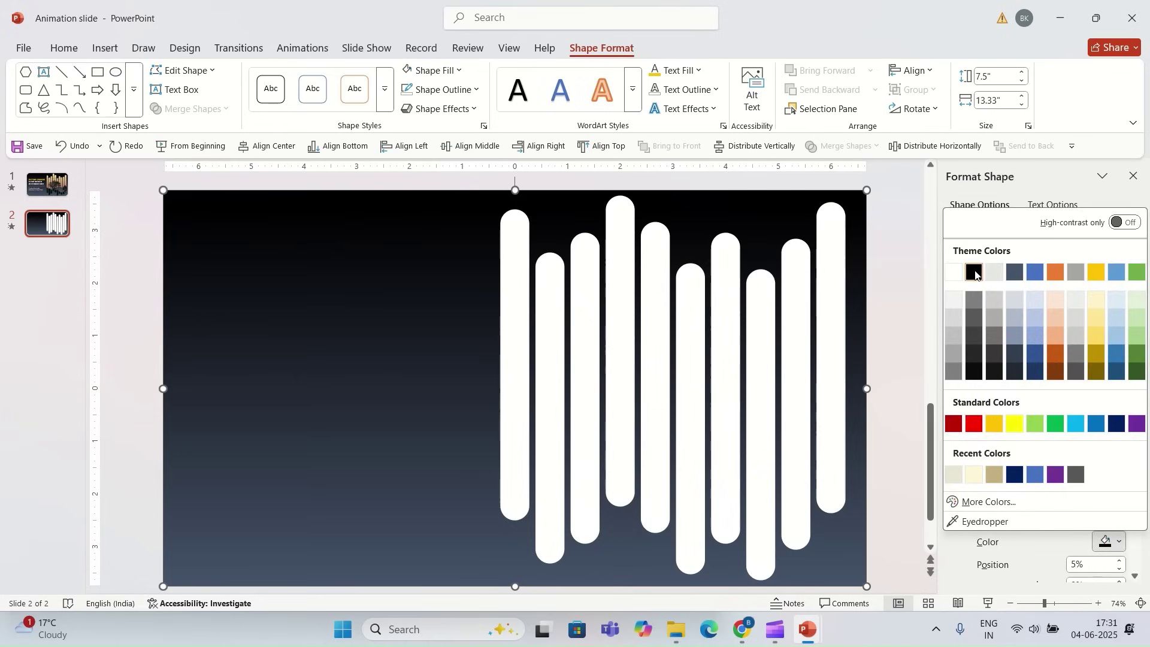
{"action": "left_click", "coordinate": [976, 274]}
{"action": "left_click", "coordinate": [1071, 515]}
{"action": "left_click", "coordinate": [1119, 542]}
{"action": "left_click", "coordinate": [1017, 273]}
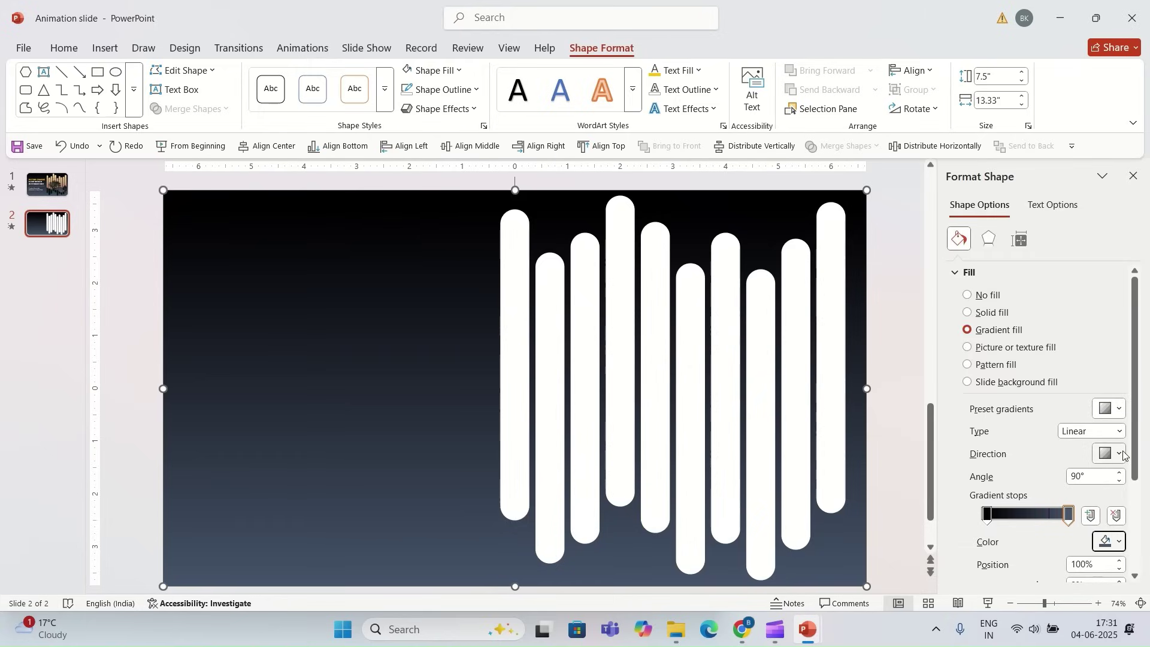
Set the gradient direction to Linear Down.
{"action": "left_click", "coordinate": [1120, 454]}
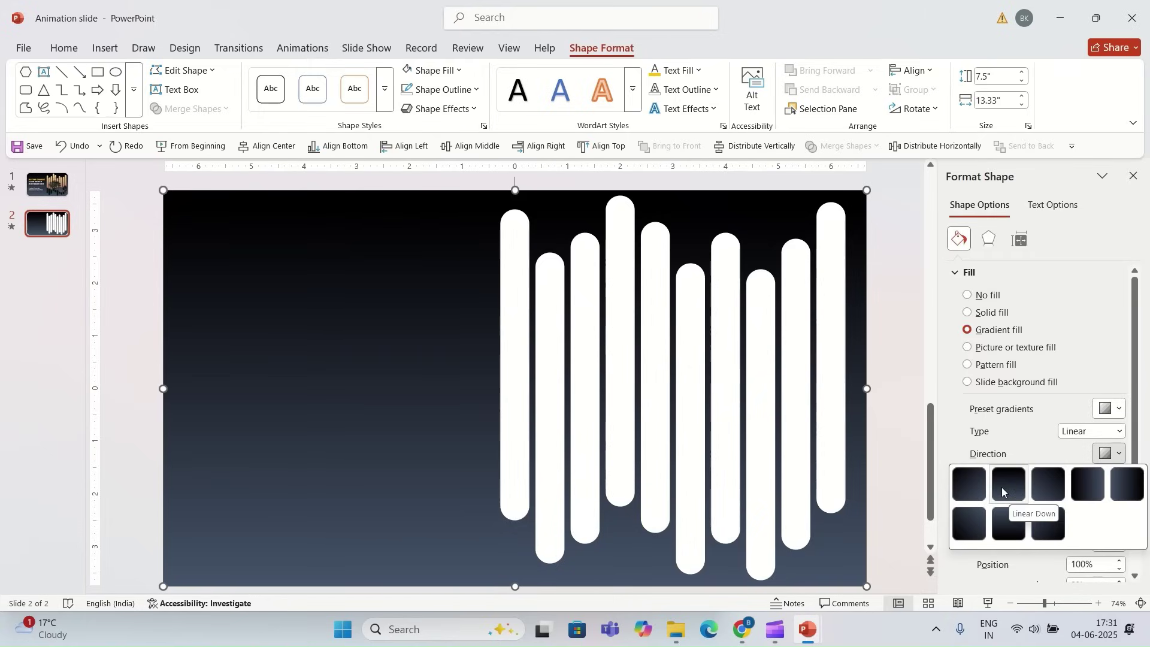
{"action": "left_click", "coordinate": [970, 484]}
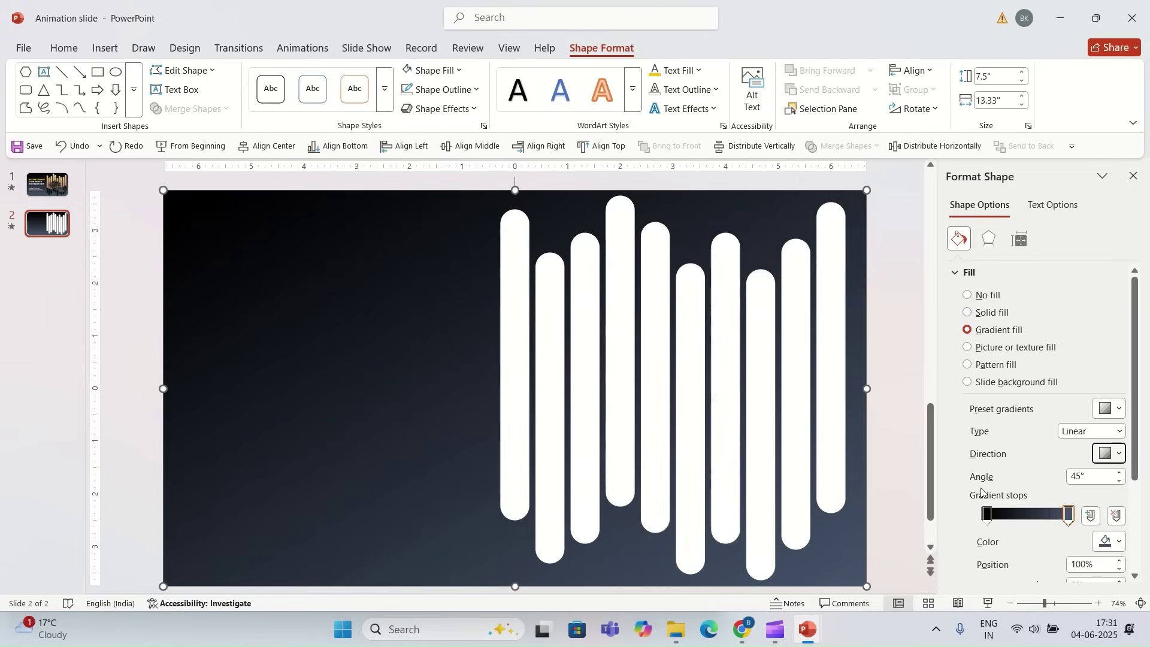
{"action": "left_click", "coordinate": [1113, 458]}
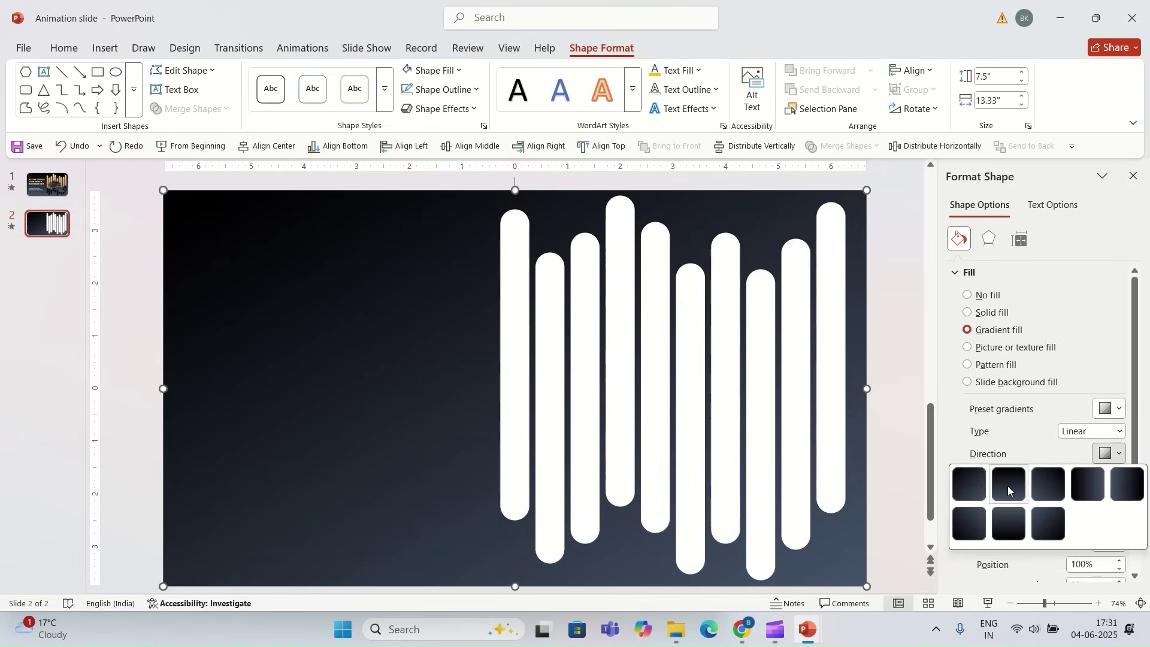
{"action": "left_click", "coordinate": [1007, 486]}
{"action": "left_click", "coordinate": [116, 321]}
Paste the 'MOTION CHANGE' title group, then choose Insert > Pictures > This Device.
{"action": "key", "text": "ctrl+v"}
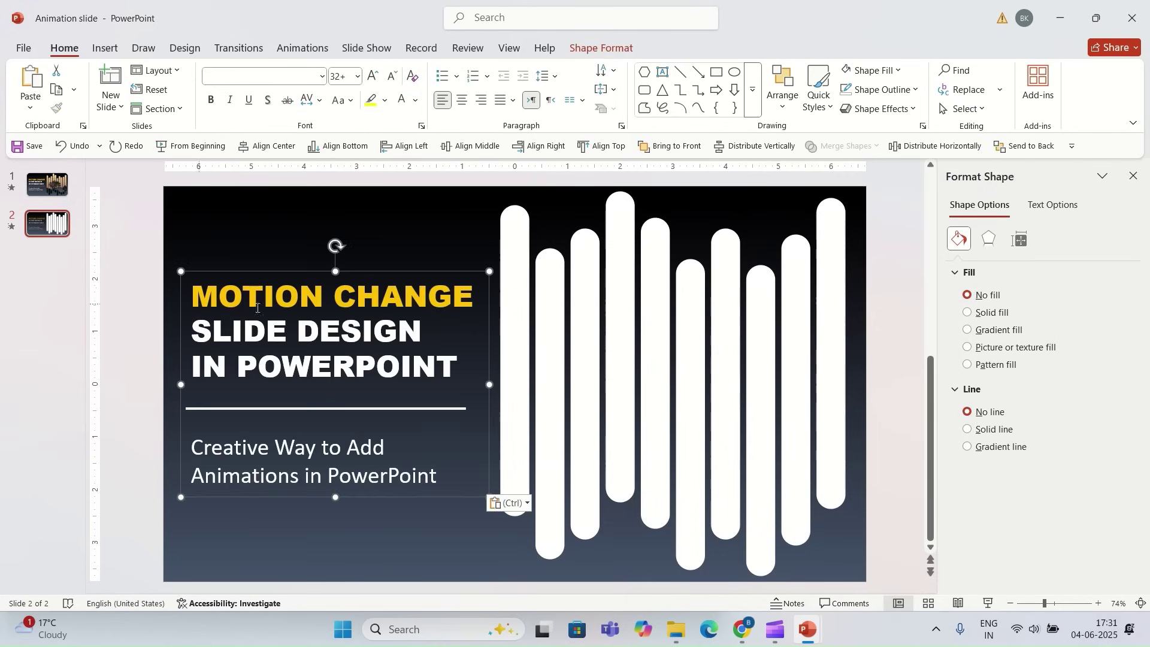
{"action": "left_click", "coordinate": [166, 343]}
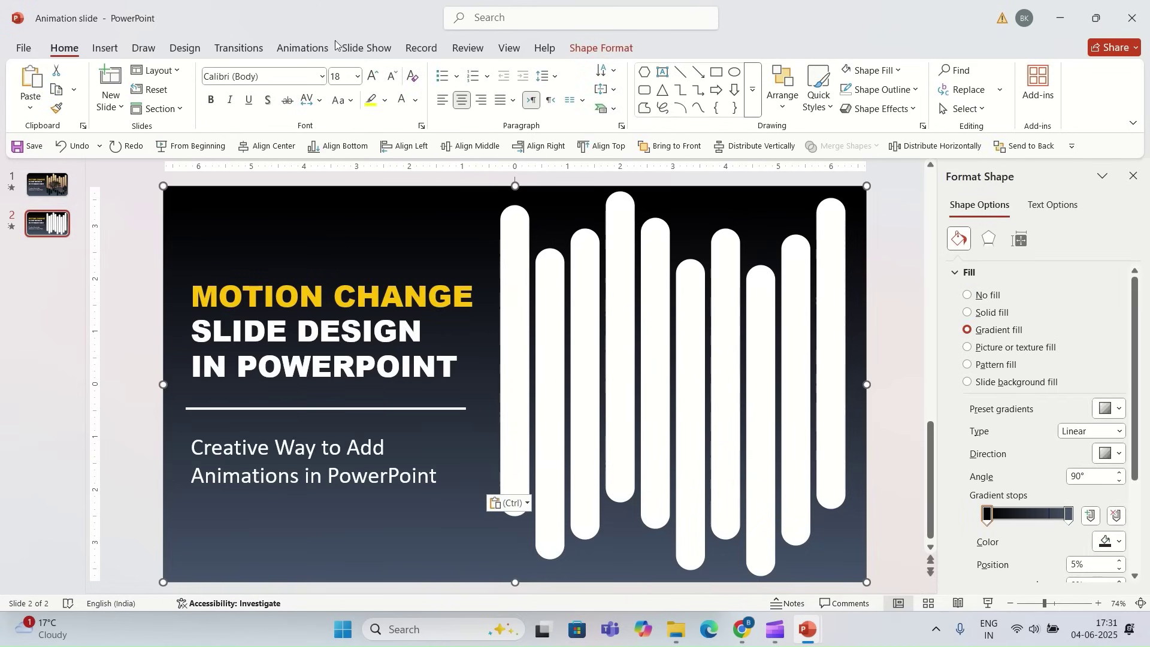
{"action": "left_click", "coordinate": [101, 50]}
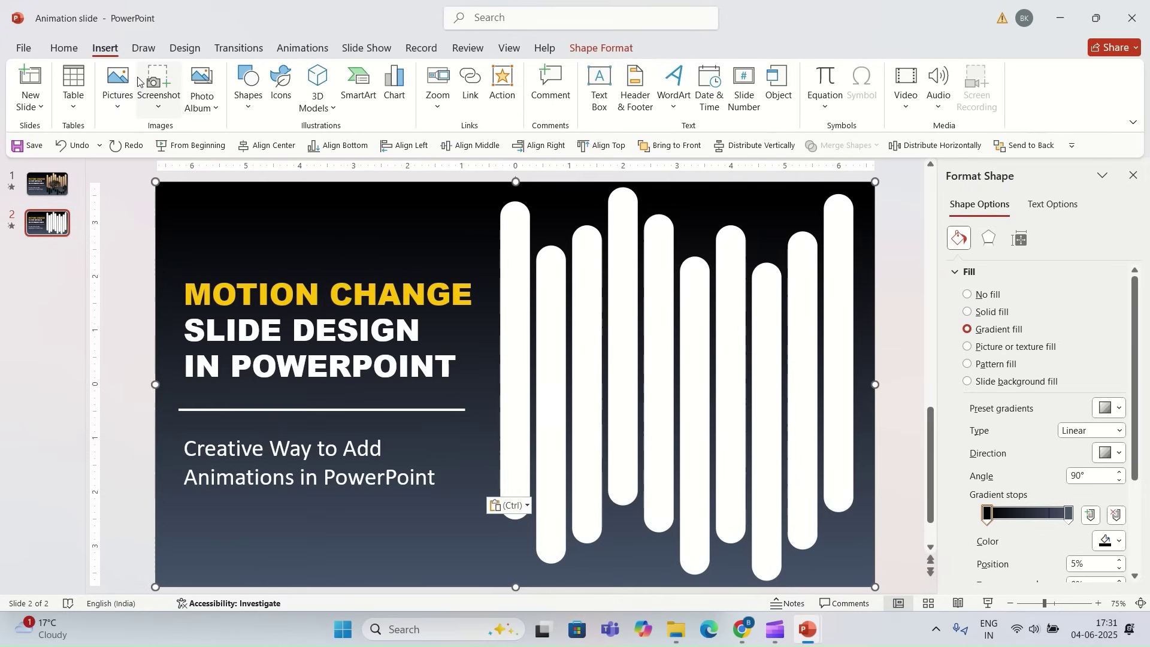
{"action": "left_click", "coordinate": [116, 90]}
{"action": "left_click", "coordinate": [154, 153]}
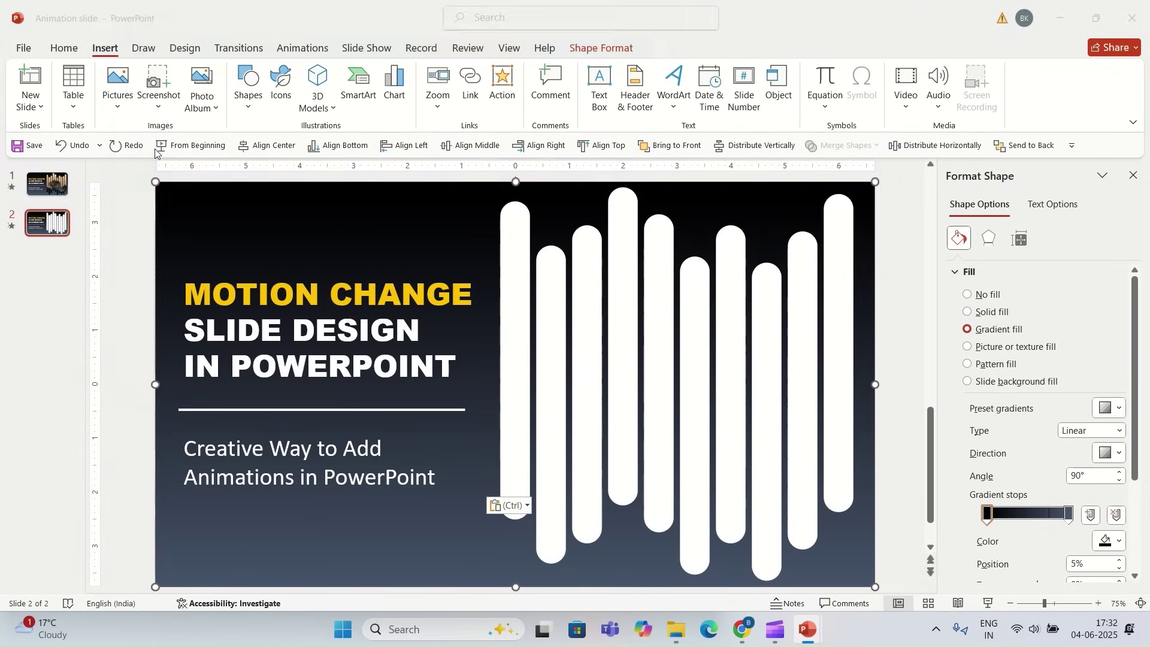
Insert the sunset picture 6418802_143 and crop it to 16:9.
{"action": "left_click", "coordinate": [444, 157]}
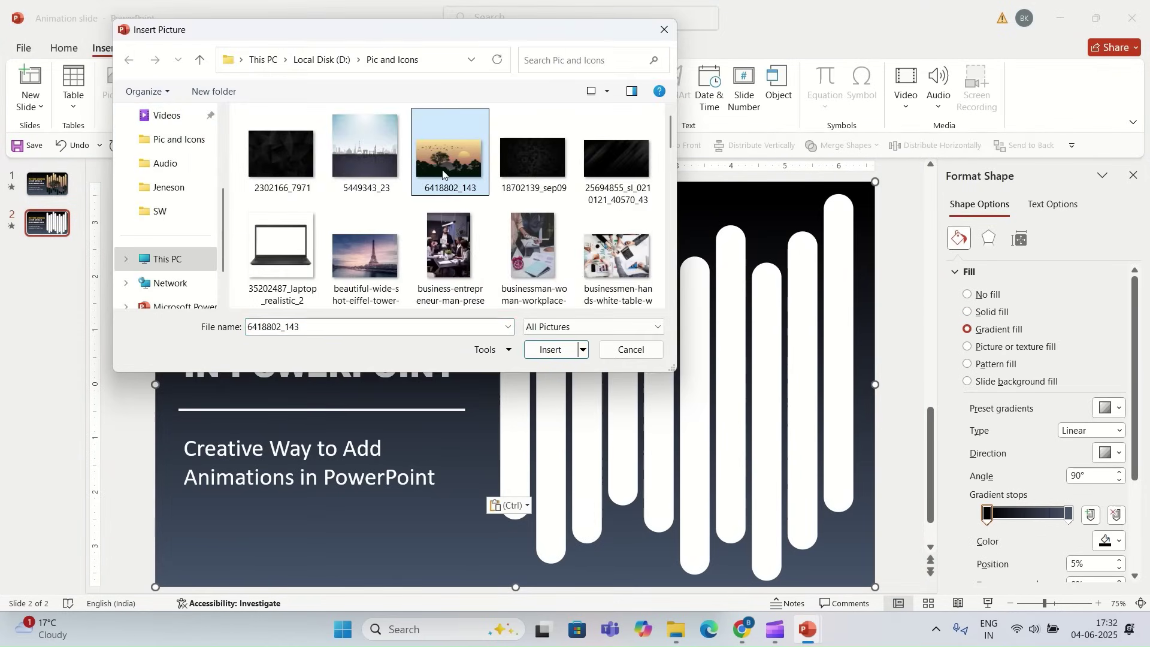
{"action": "left_click", "coordinate": [554, 351]}
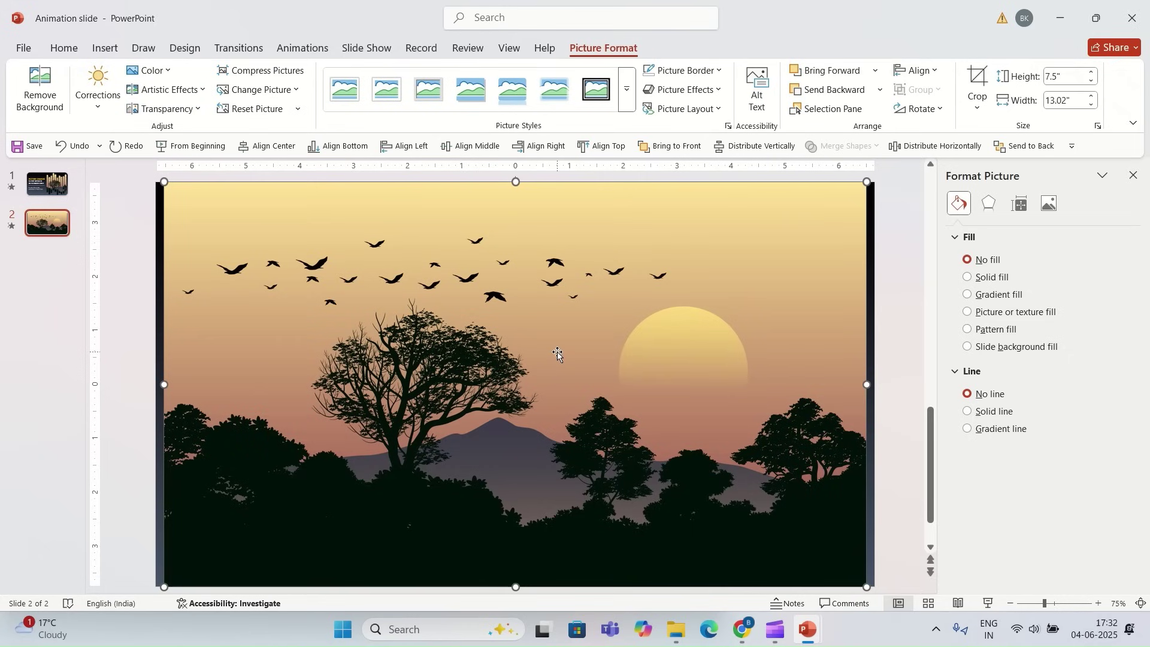
{"action": "left_click", "coordinate": [977, 101]}
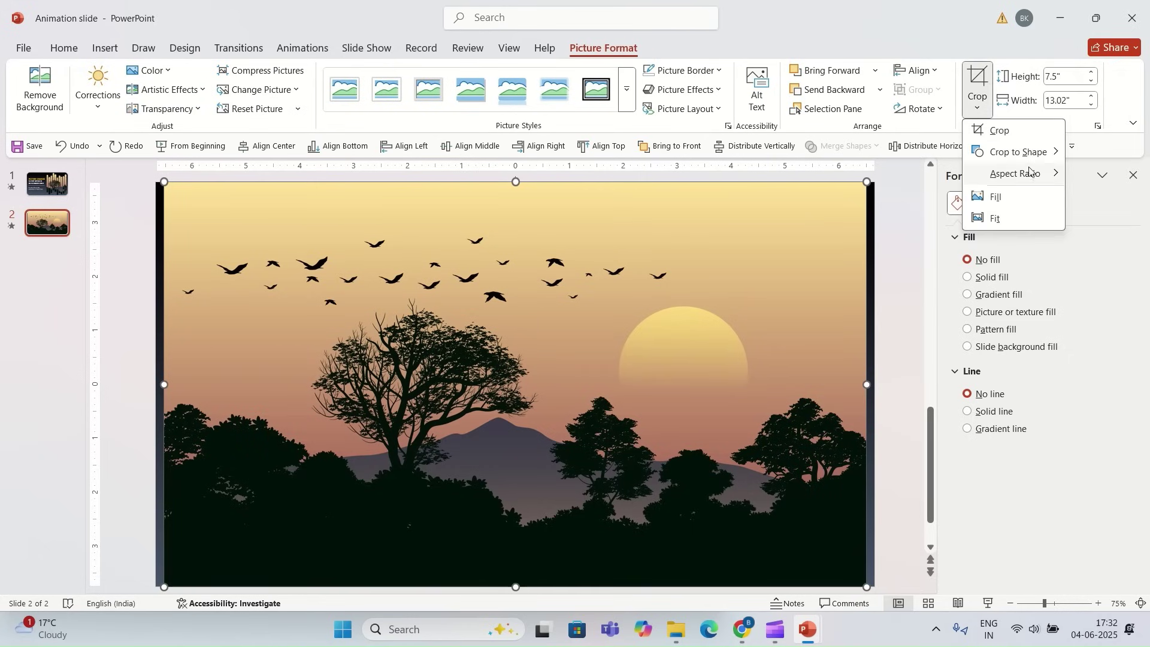
{"action": "mouse_move", "coordinate": [1031, 174]}
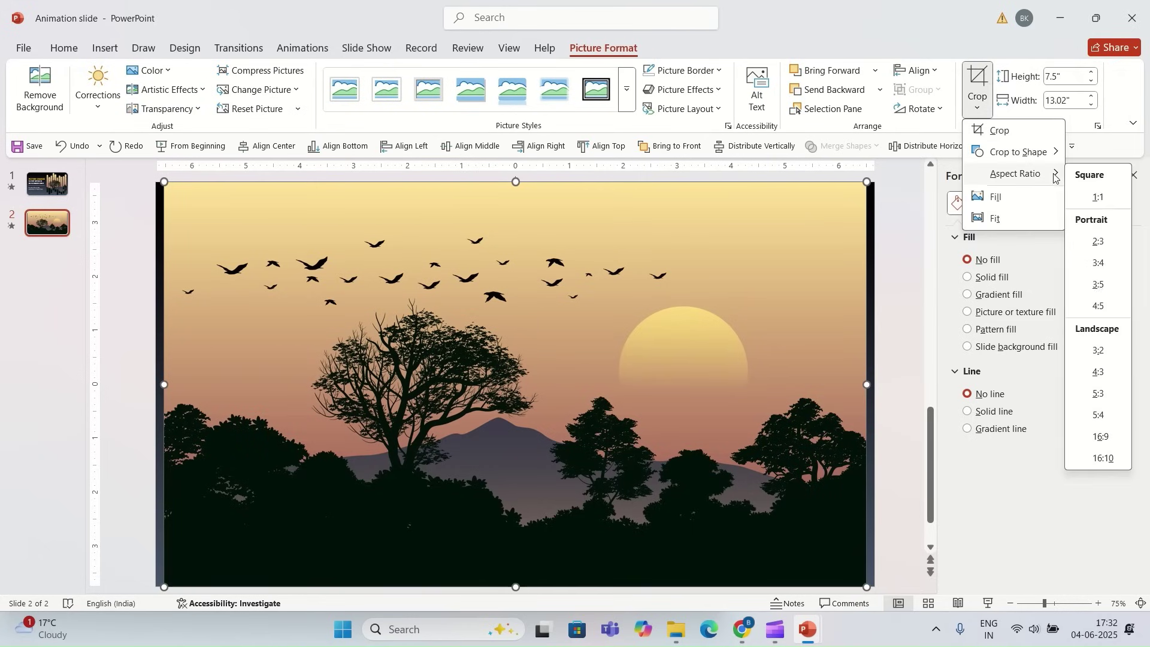
{"action": "left_click", "coordinate": [1112, 439]}
{"action": "left_click", "coordinate": [980, 77]}
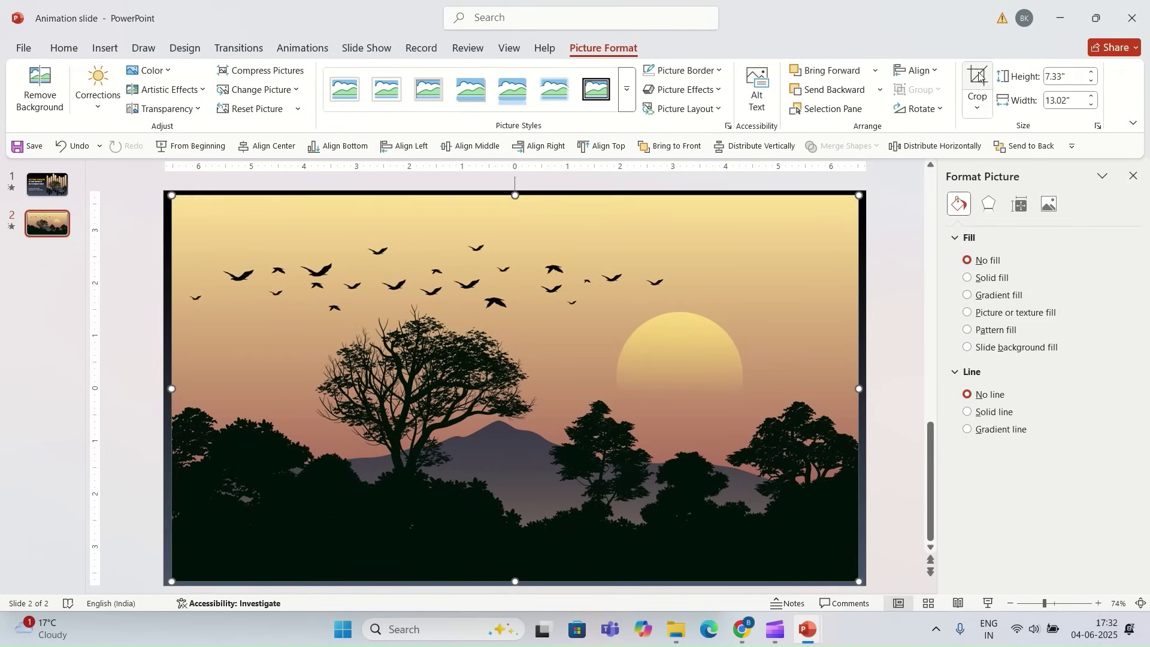
Align the picture left and top, stretch it to fill the slide, and send it to back.
{"action": "left_click", "coordinate": [383, 148]}
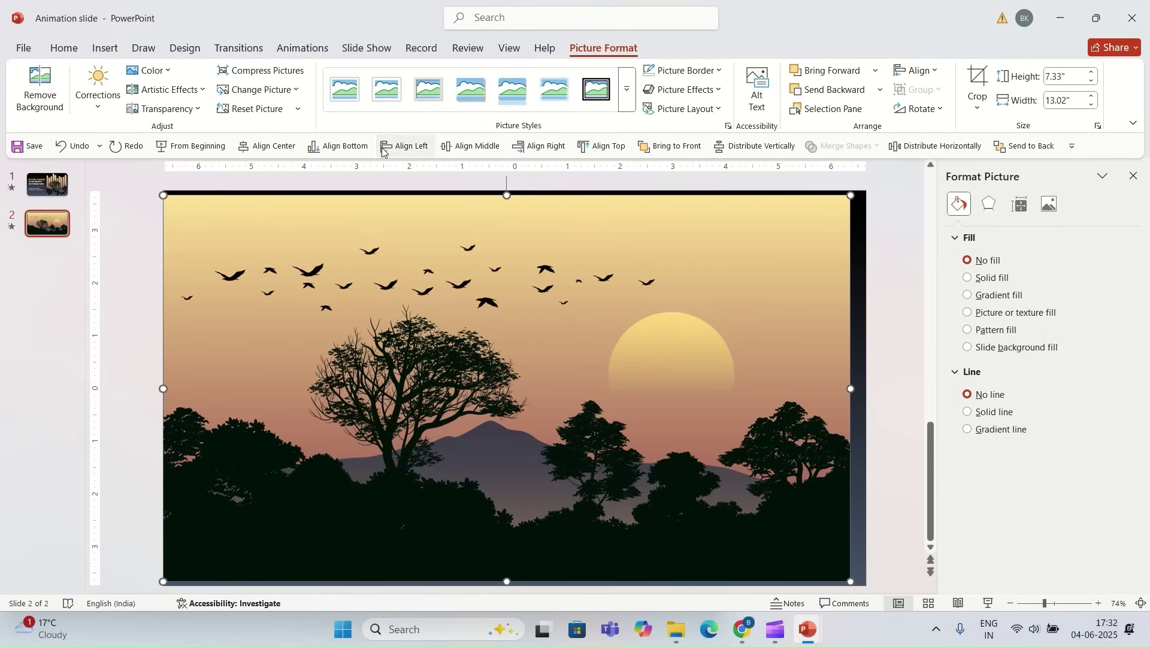
{"action": "left_click", "coordinate": [600, 146]}
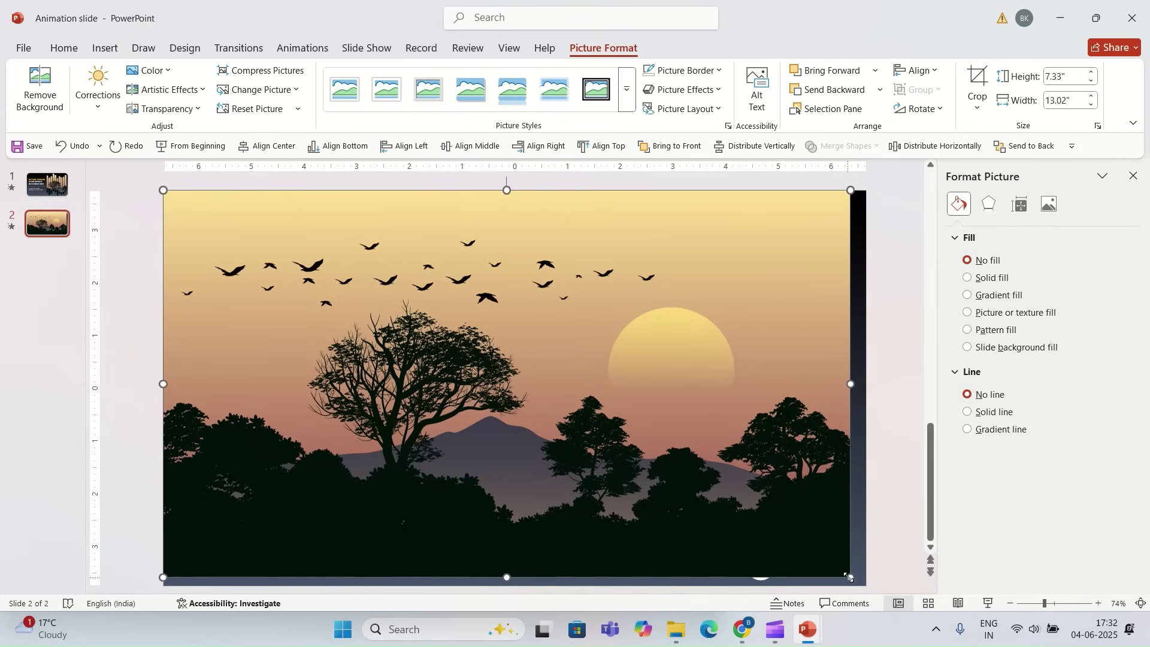
{"action": "left_click_drag", "start_coordinate": [849, 577], "coordinate": [858, 584]}
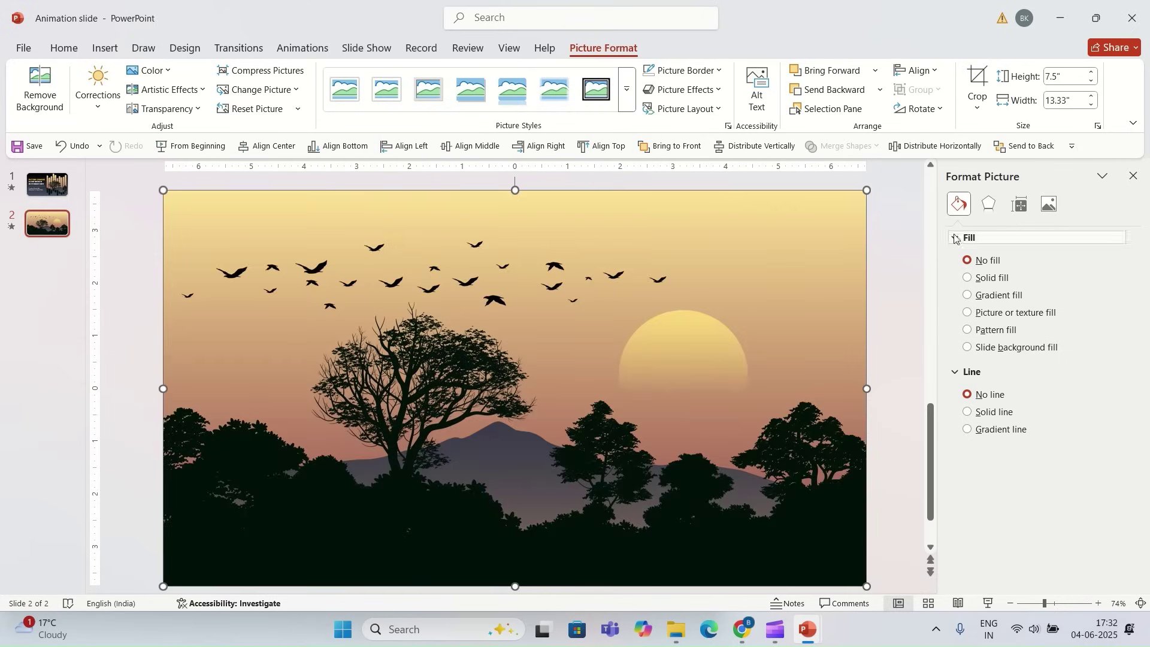
{"action": "left_click", "coordinate": [1005, 149]}
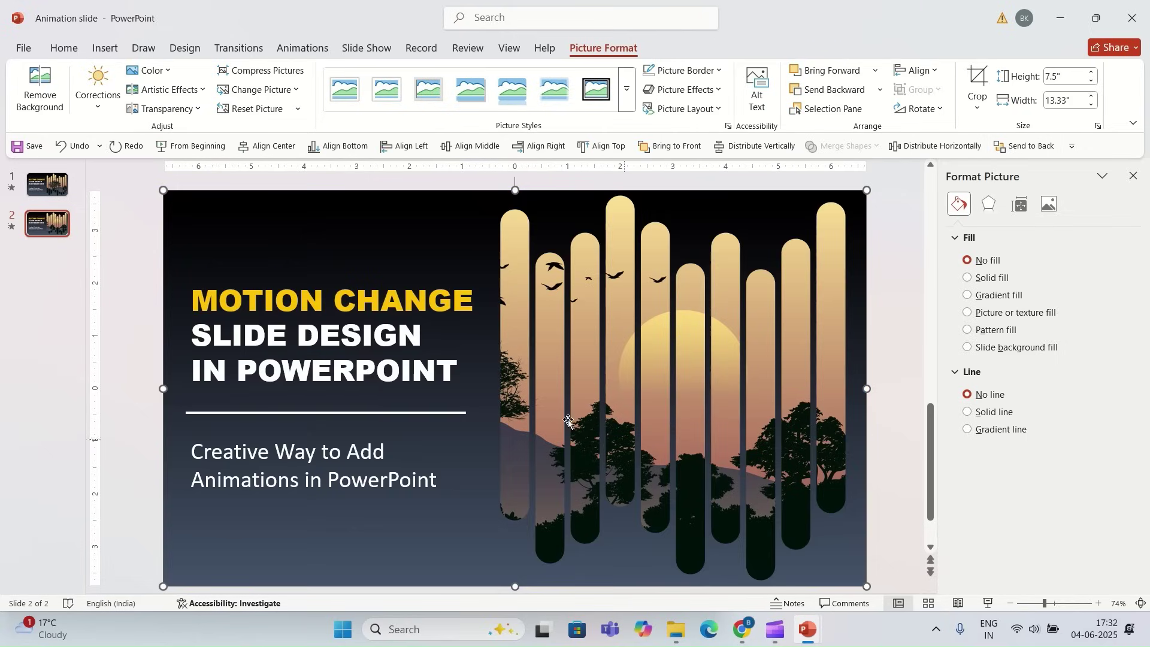
Apply a Lines motion path to the sunset picture with Effect Options set to Left.
{"action": "left_click", "coordinate": [306, 50]}
{"action": "left_click", "coordinate": [688, 90]}
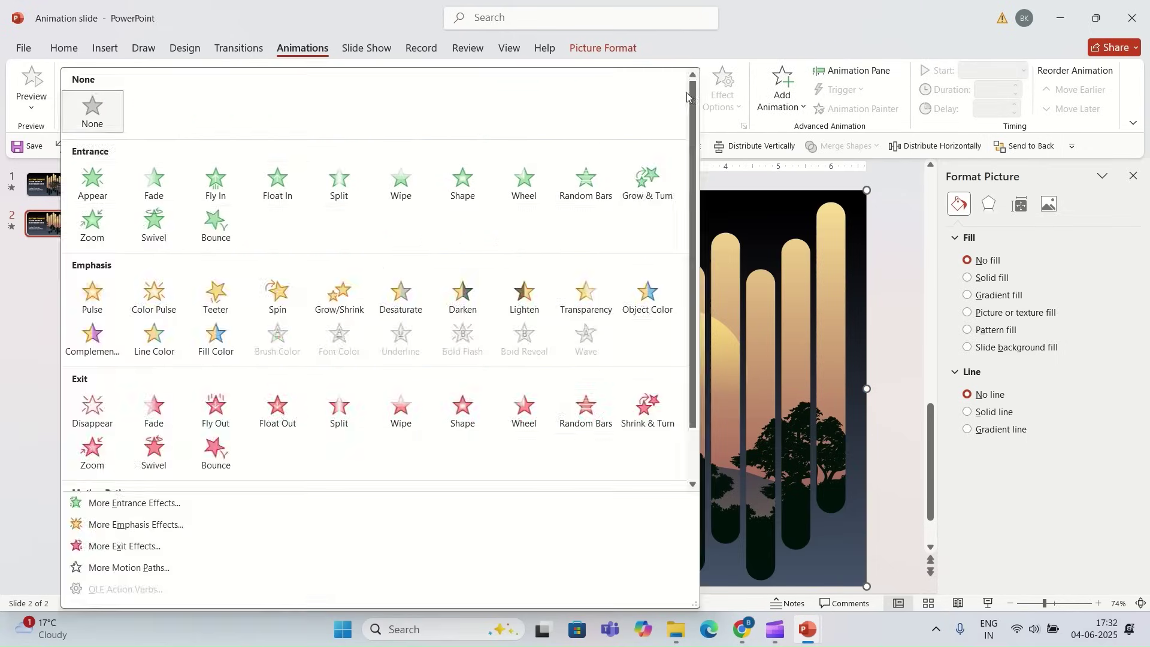
{"action": "scroll", "coordinate": [263, 289], "scroll_direction": "down", "scroll_amount": 1}
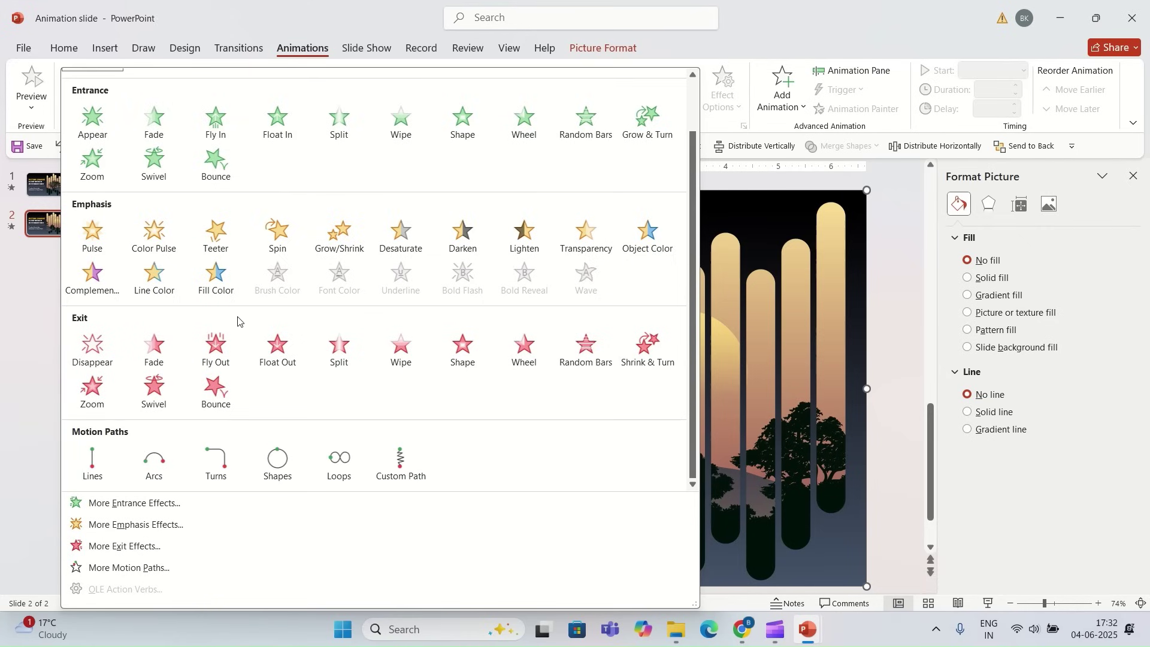
{"action": "left_click", "coordinate": [99, 462]}
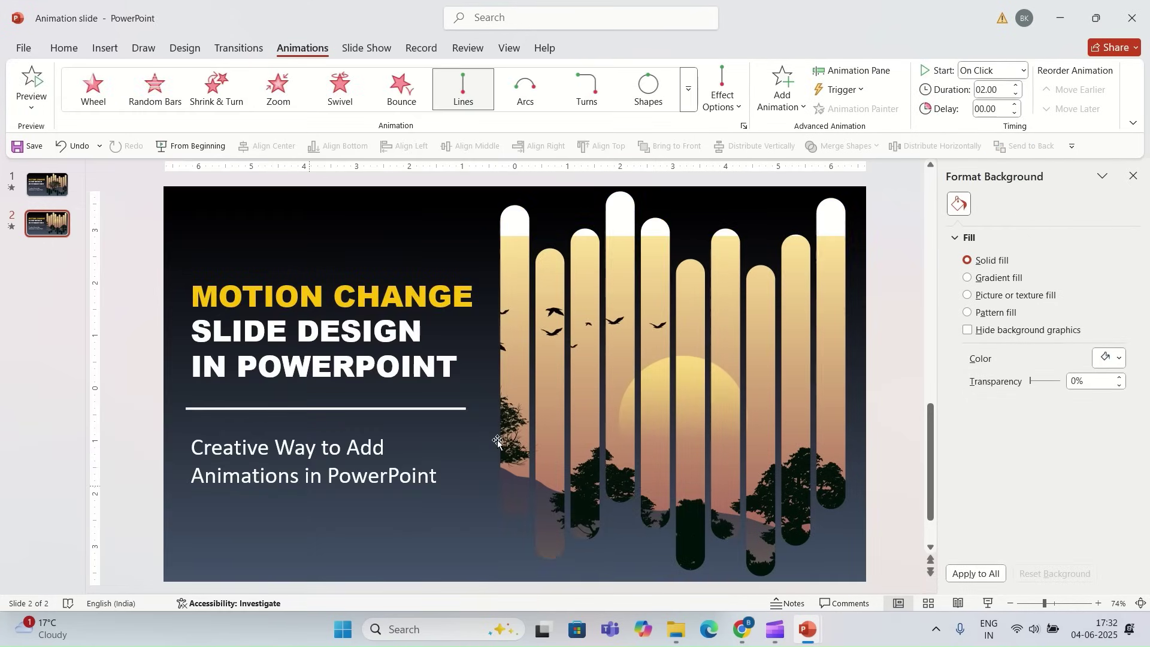
{"action": "left_click", "coordinate": [738, 107]}
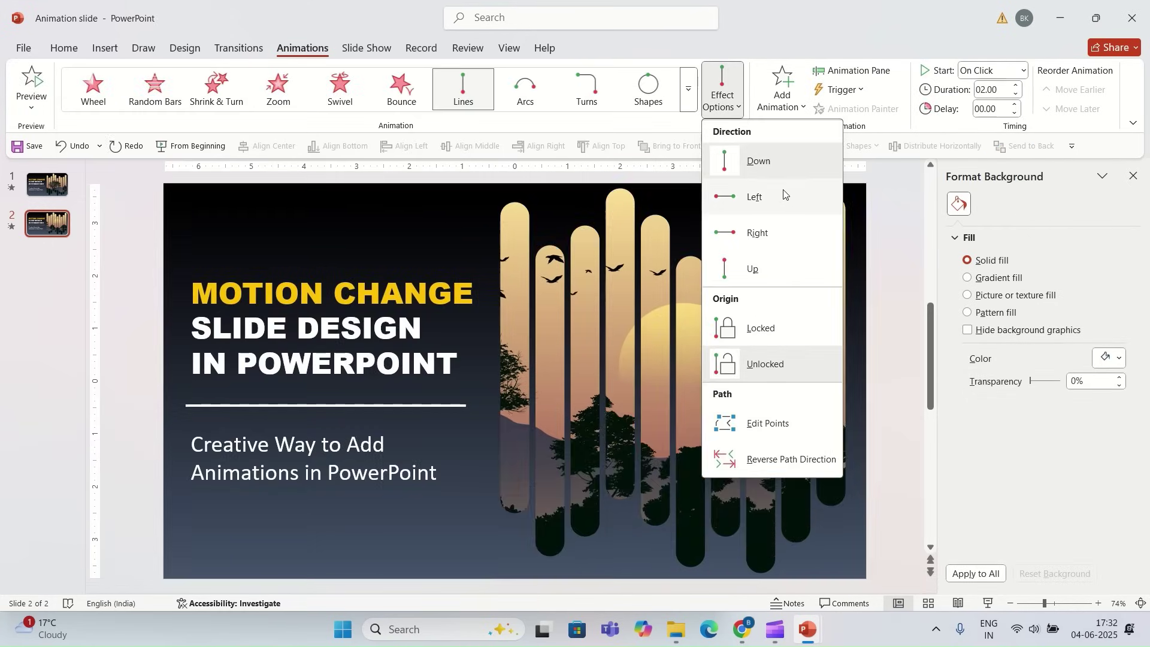
{"action": "left_click", "coordinate": [782, 189]}
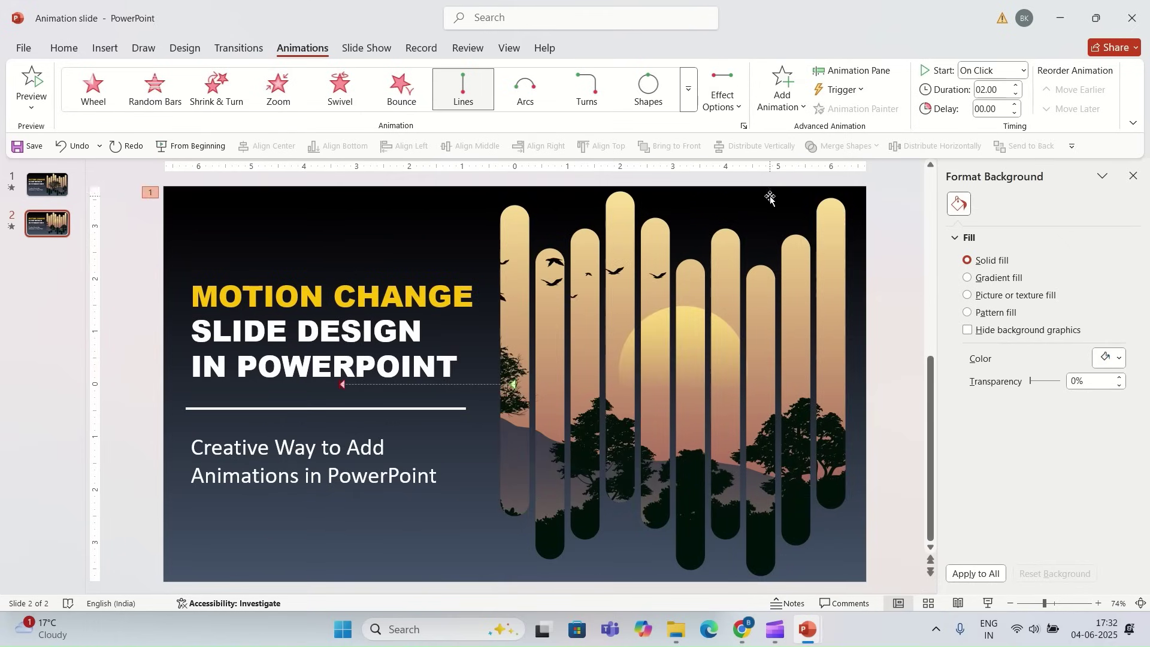
Drag the sunset picture further right behind the bars.
{"action": "left_click", "coordinate": [772, 198]}
{"action": "left_click", "coordinate": [690, 204]}
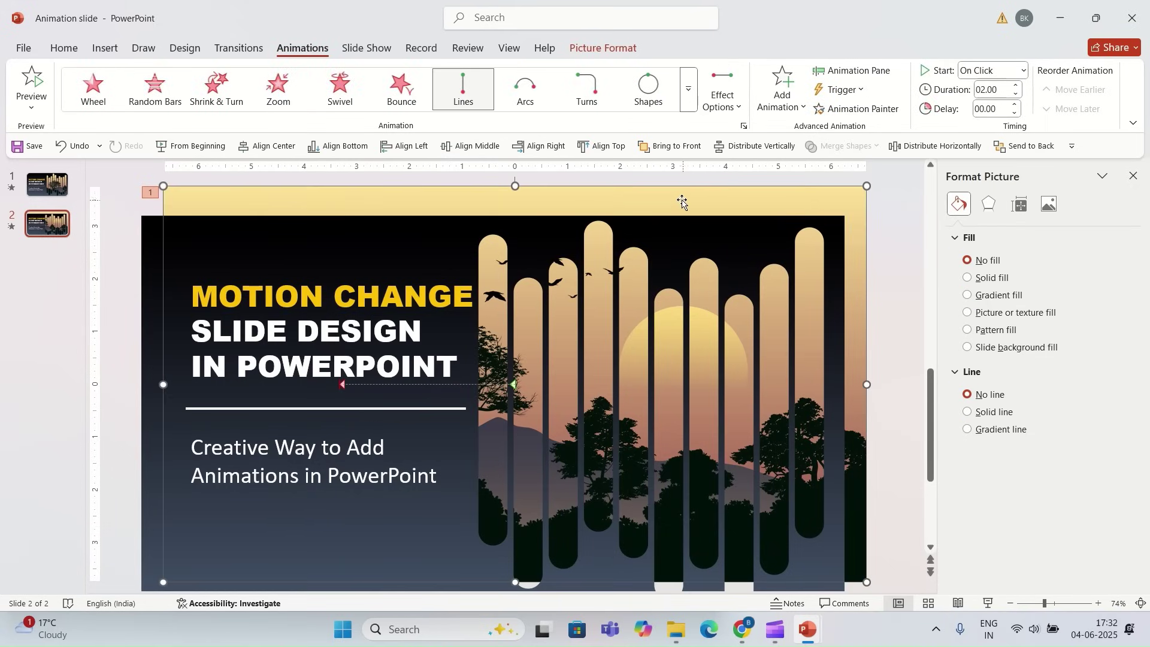
{"action": "left_click_drag", "start_coordinate": [683, 203], "coordinate": [796, 198]}
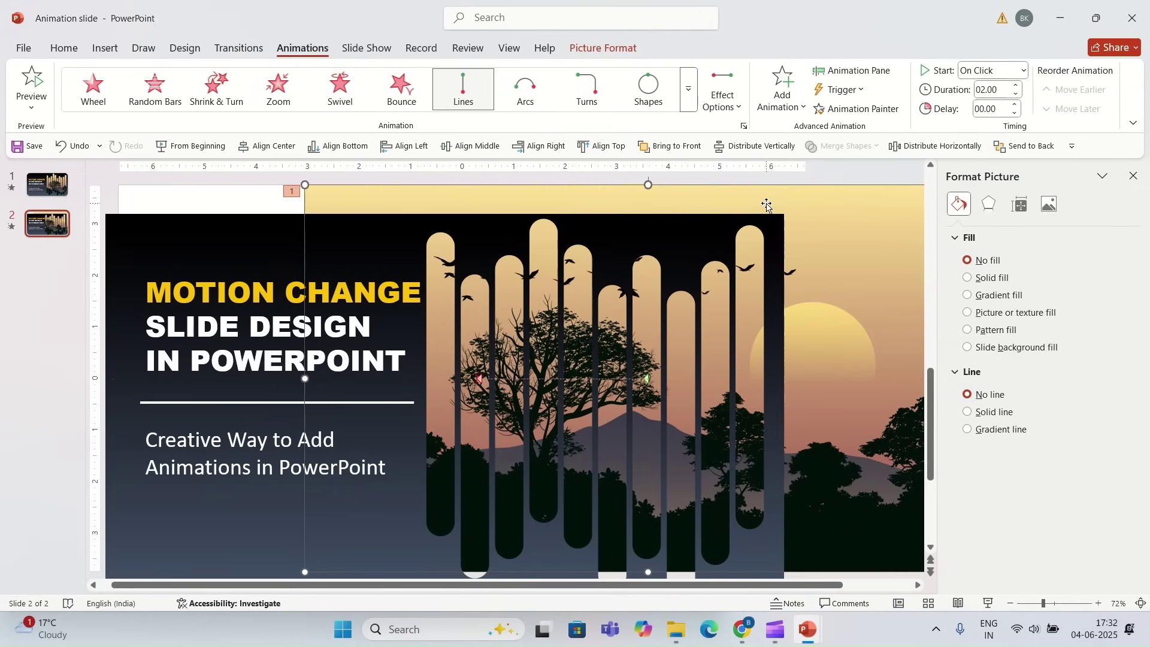
Align the dark cutout overlay to the slide top and horizontally, then reselect the picture.
{"action": "left_click", "coordinate": [264, 234]}
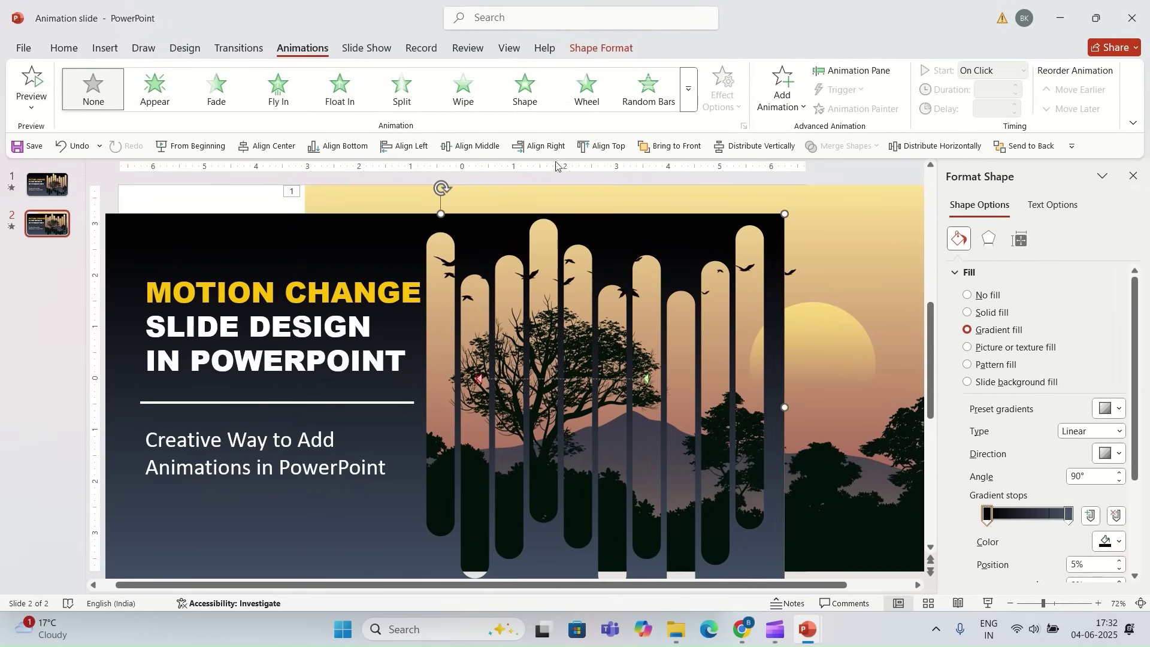
{"action": "left_click", "coordinate": [601, 146]}
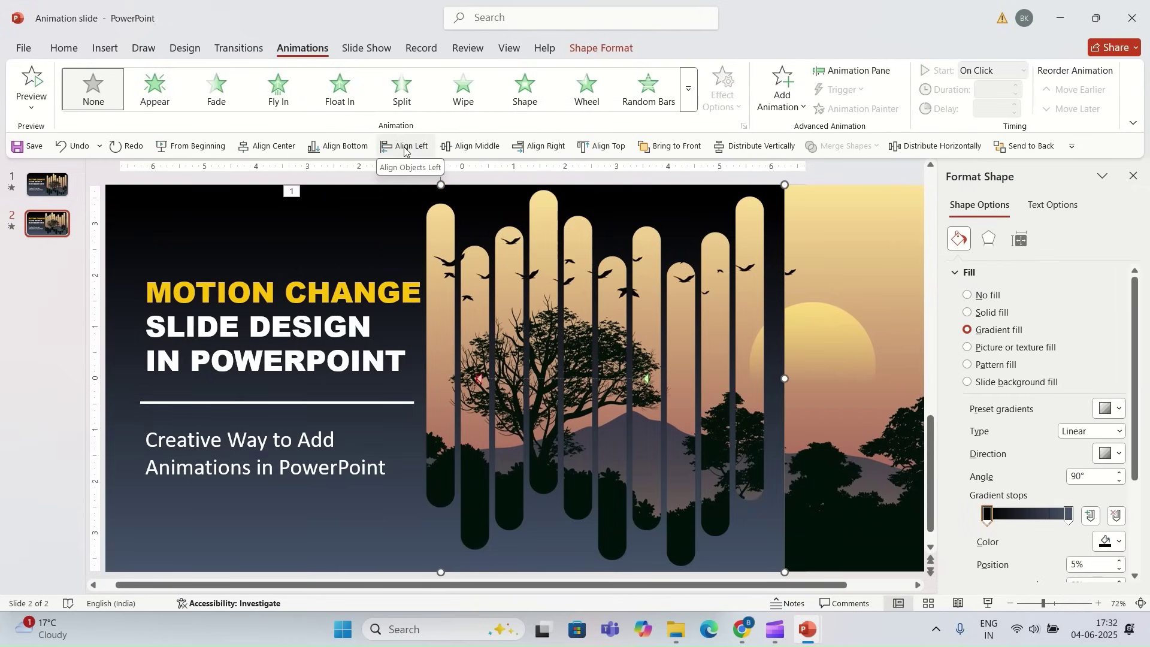
{"action": "left_click", "coordinate": [541, 147]}
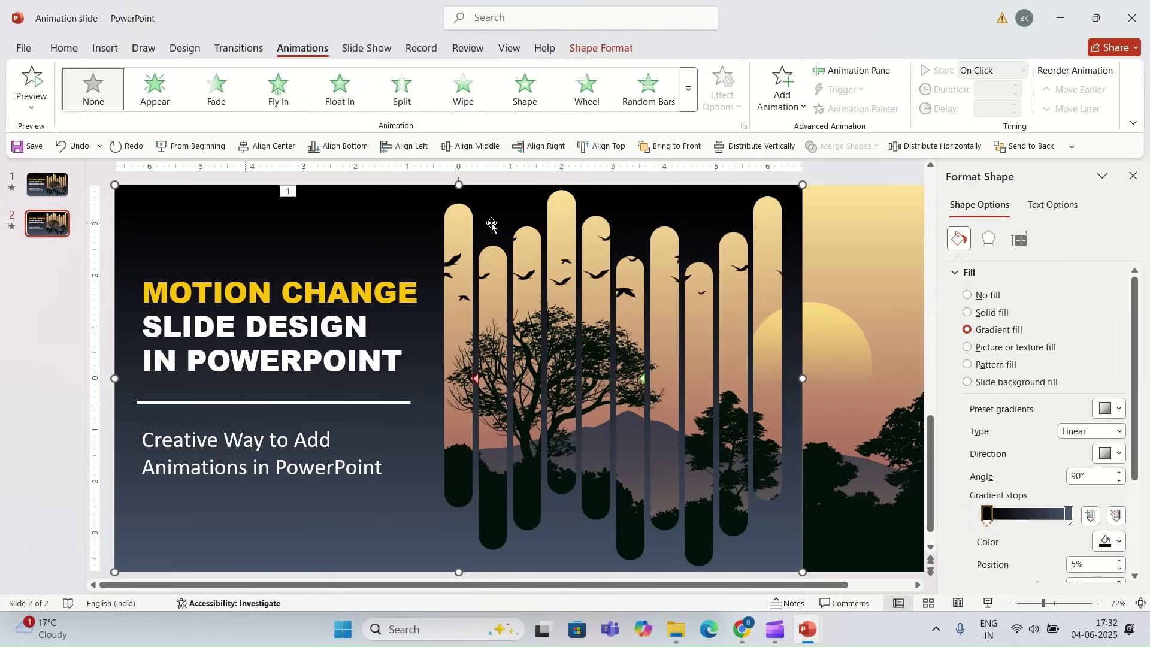
{"action": "key", "text": "Tab"}
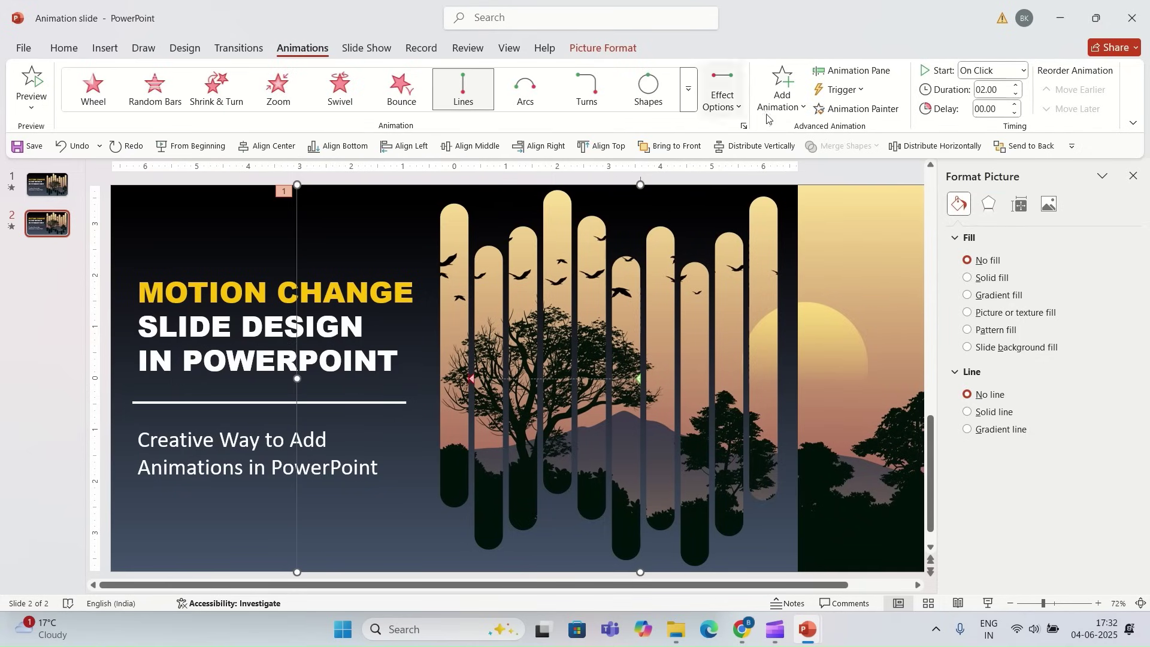
Set the picture's motion to start After Previous with a 05.00 second duration.
{"action": "left_click", "coordinate": [1025, 72]}
{"action": "left_click", "coordinate": [998, 124]}
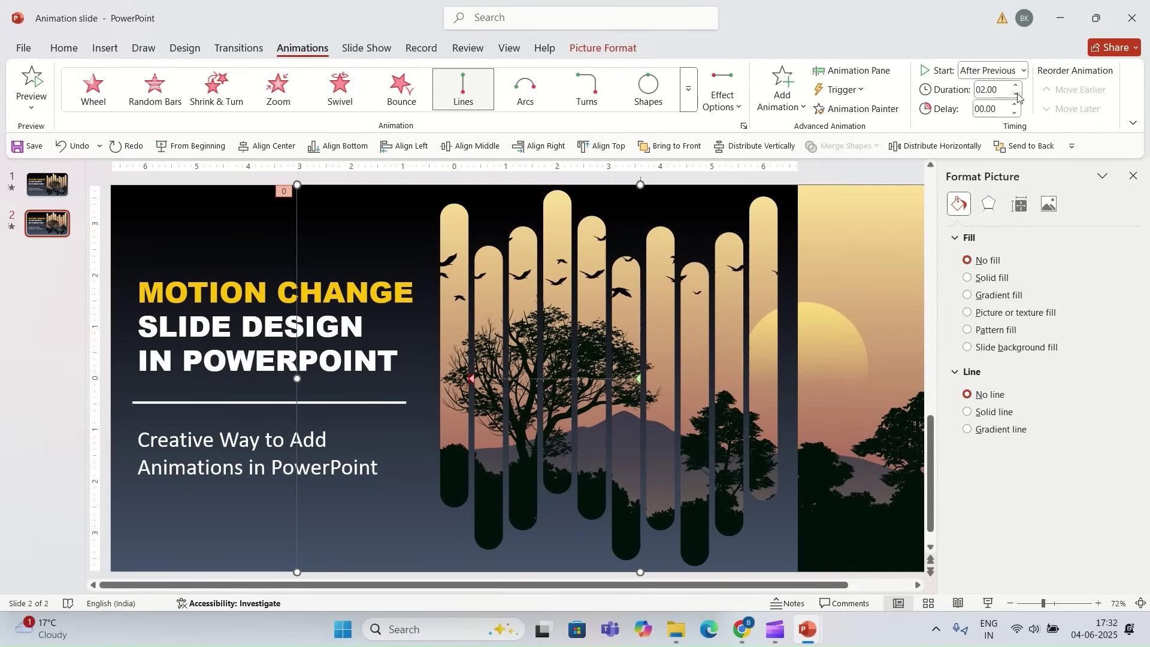
{"action": "left_click", "coordinate": [1016, 86]}
{"action": "left_click", "coordinate": [1017, 86]}
{"action": "left_click", "coordinate": [1016, 87]}
In the left motion path's Effect Options, set Smooth start to 0 sec.
{"action": "left_click", "coordinate": [855, 70]}
{"action": "left_click", "coordinate": [1103, 225]}
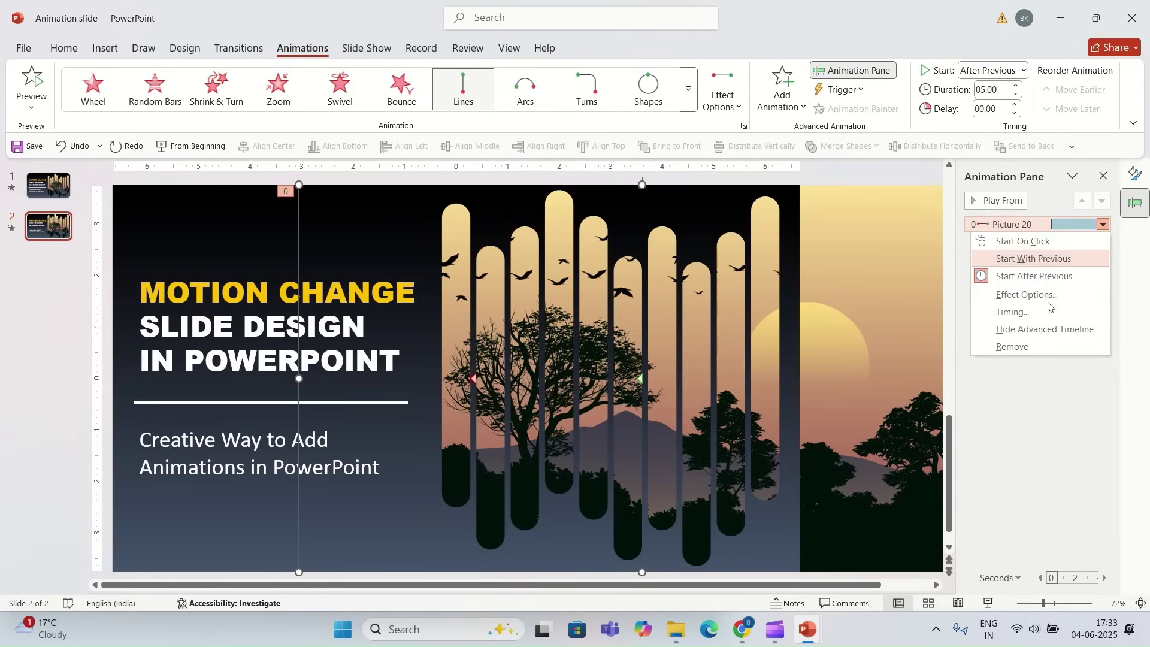
{"action": "left_click", "coordinate": [1035, 294]}
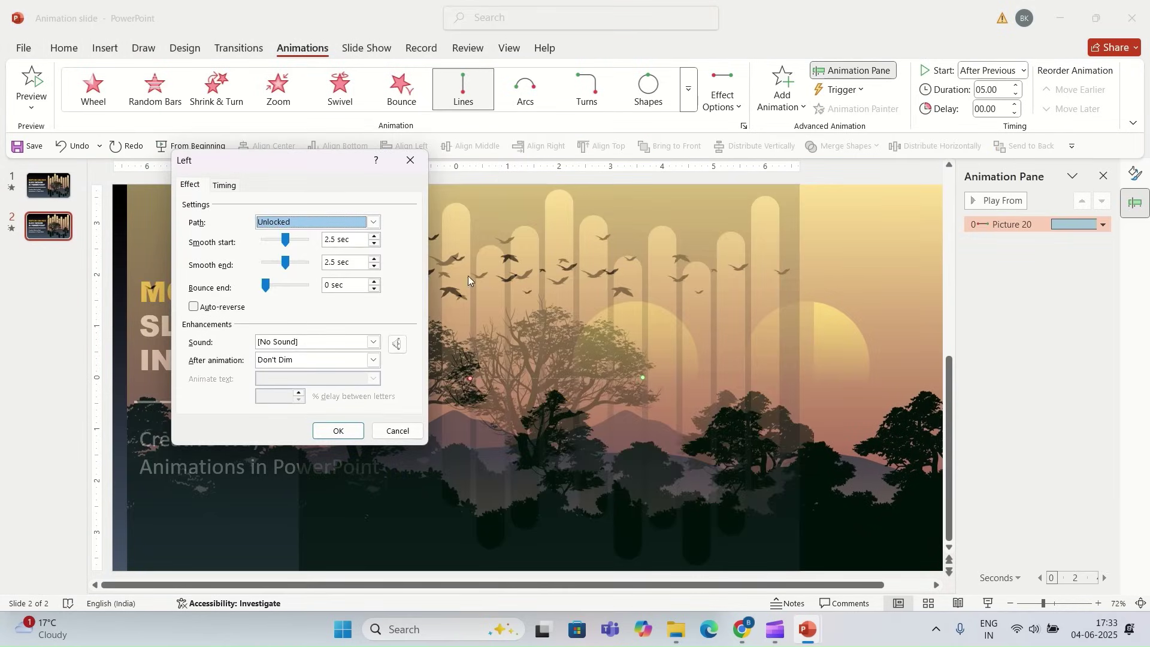
{"action": "left_click_drag", "start_coordinate": [286, 240], "coordinate": [276, 267]}
{"action": "left_click", "coordinate": [352, 431]}
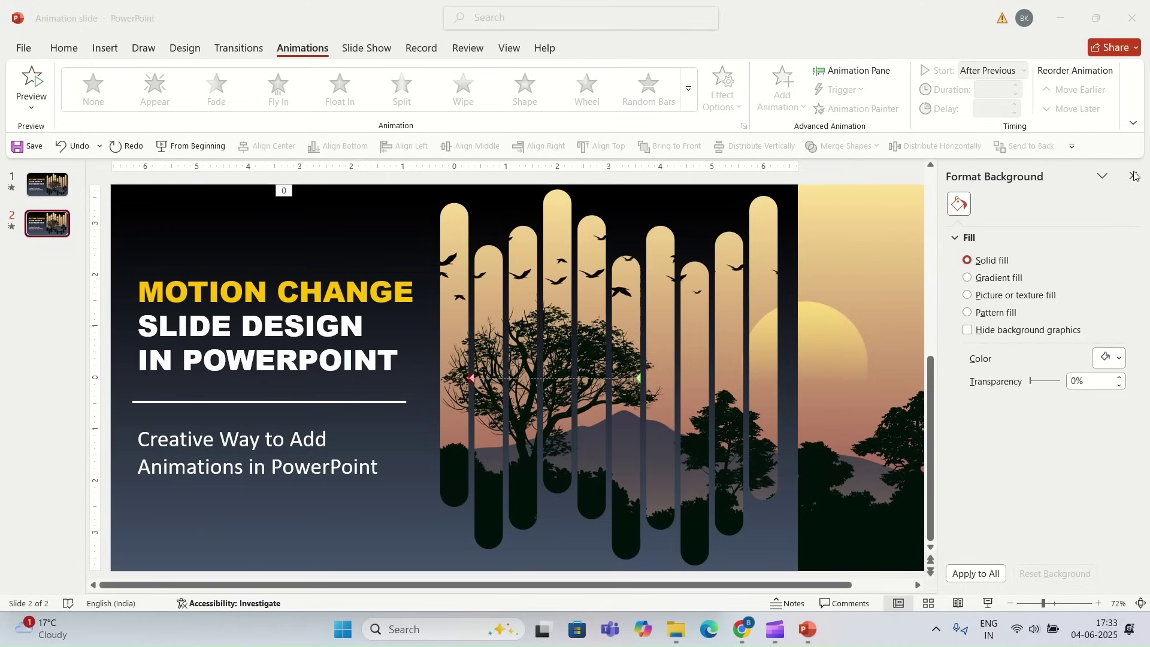
Close Format Background and apply an Outer shadow preset to the cutout overlay.
{"action": "left_click", "coordinate": [1134, 175]}
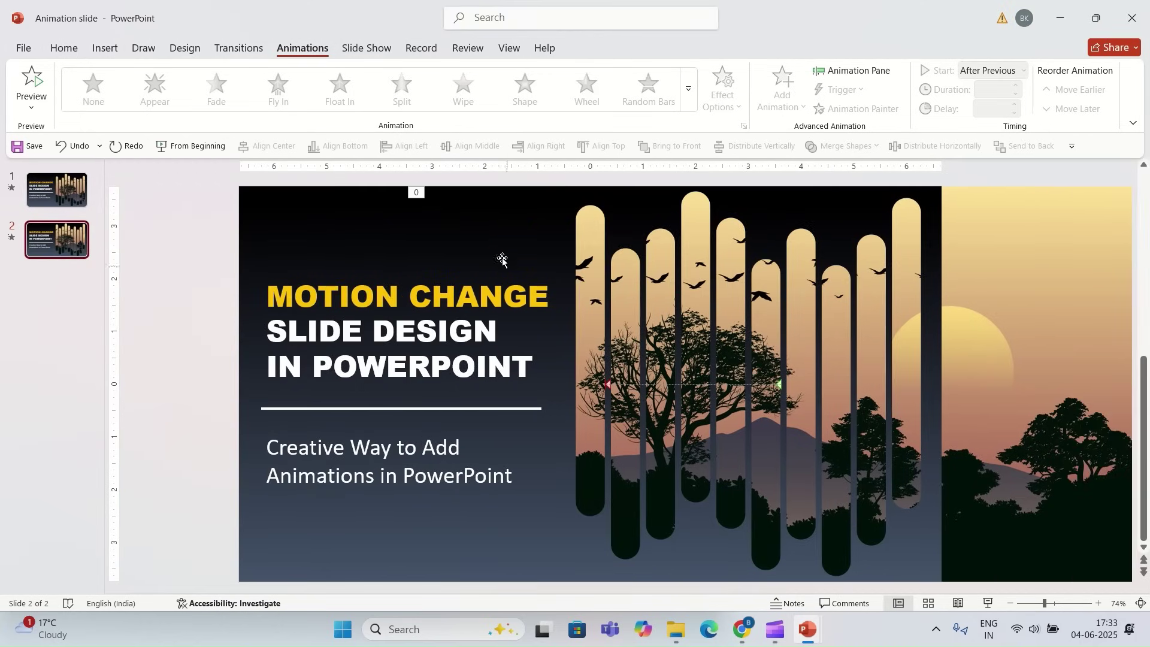
{"action": "right_click", "coordinate": [490, 223]}
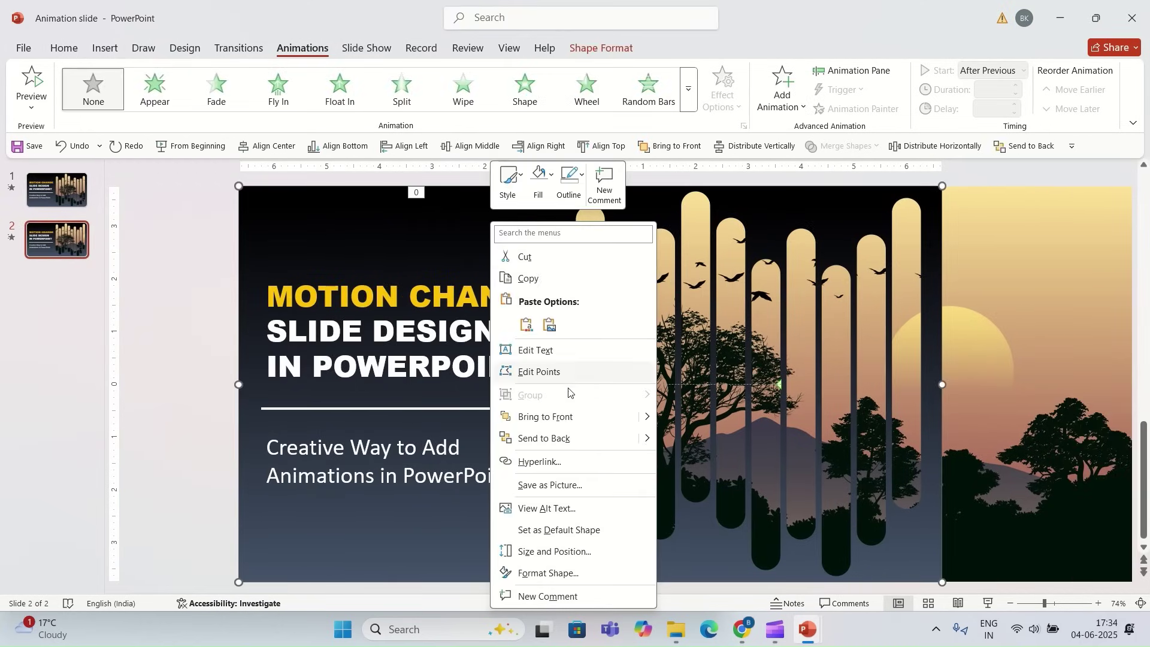
{"action": "left_click", "coordinate": [574, 574]}
{"action": "left_click", "coordinate": [989, 238]}
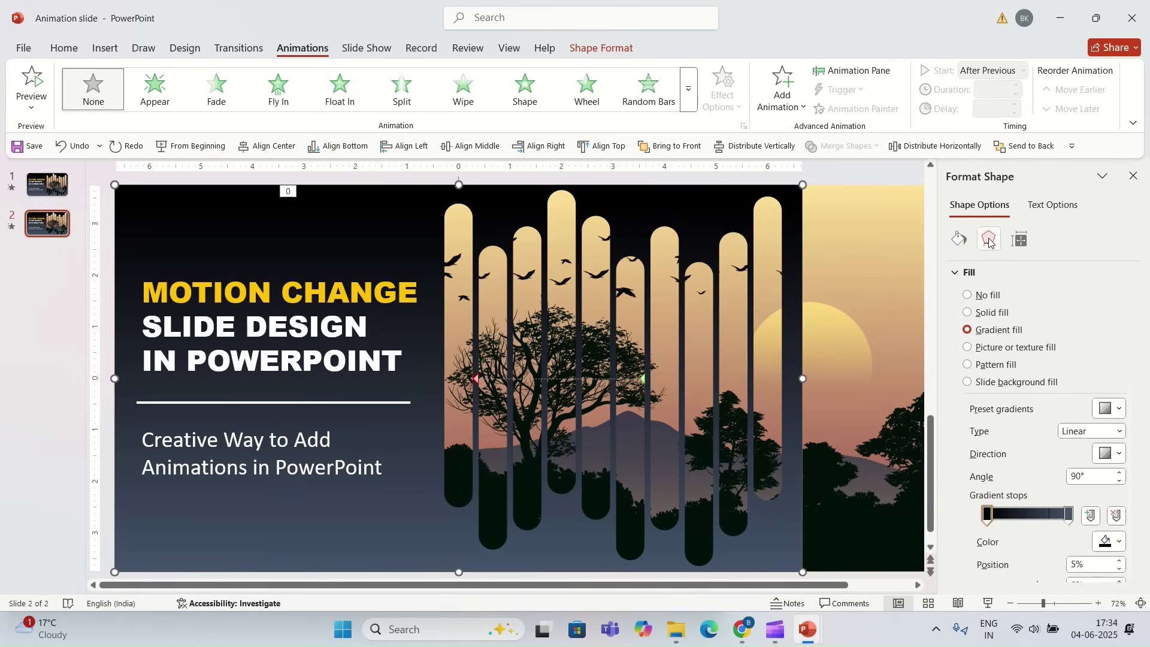
{"action": "left_click", "coordinate": [1110, 293]}
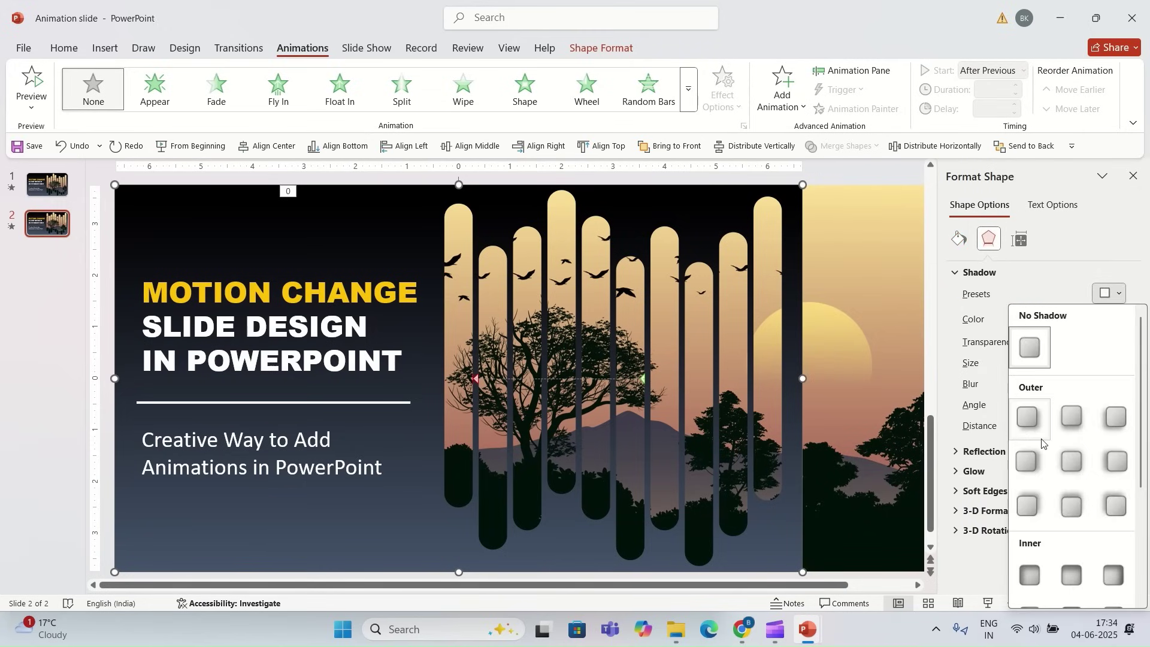
{"action": "left_click", "coordinate": [1028, 418]}
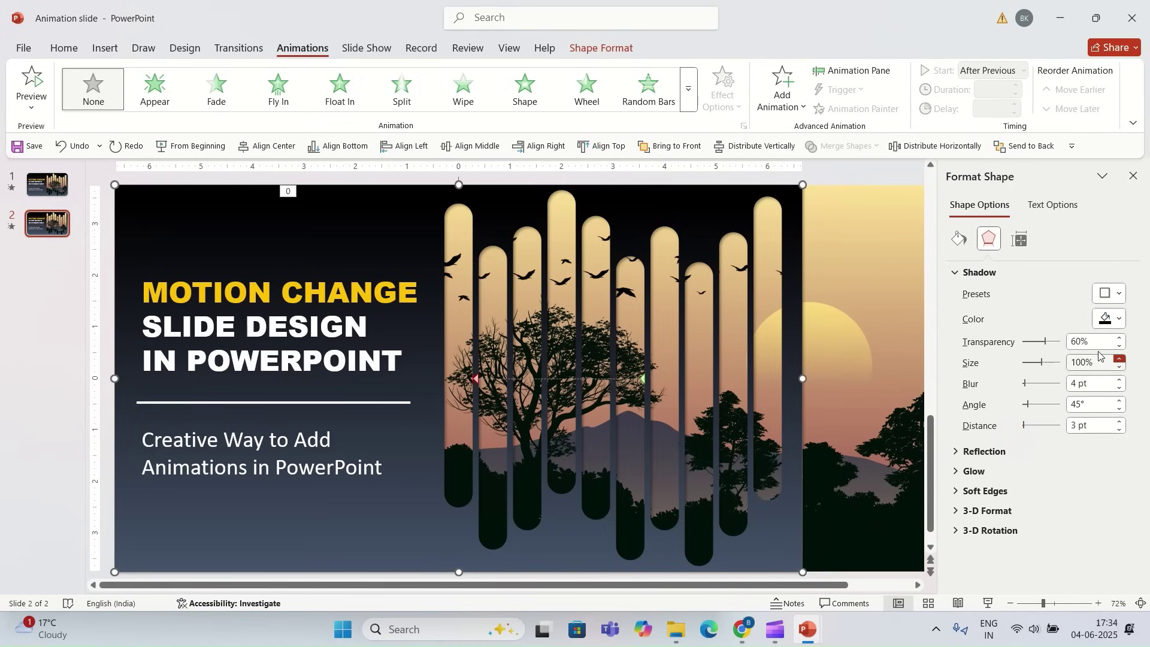
Set the overlay shadow to 50% transparency, 10 pt blur and 6 pt distance.
{"action": "double_click", "coordinate": [1081, 340]}
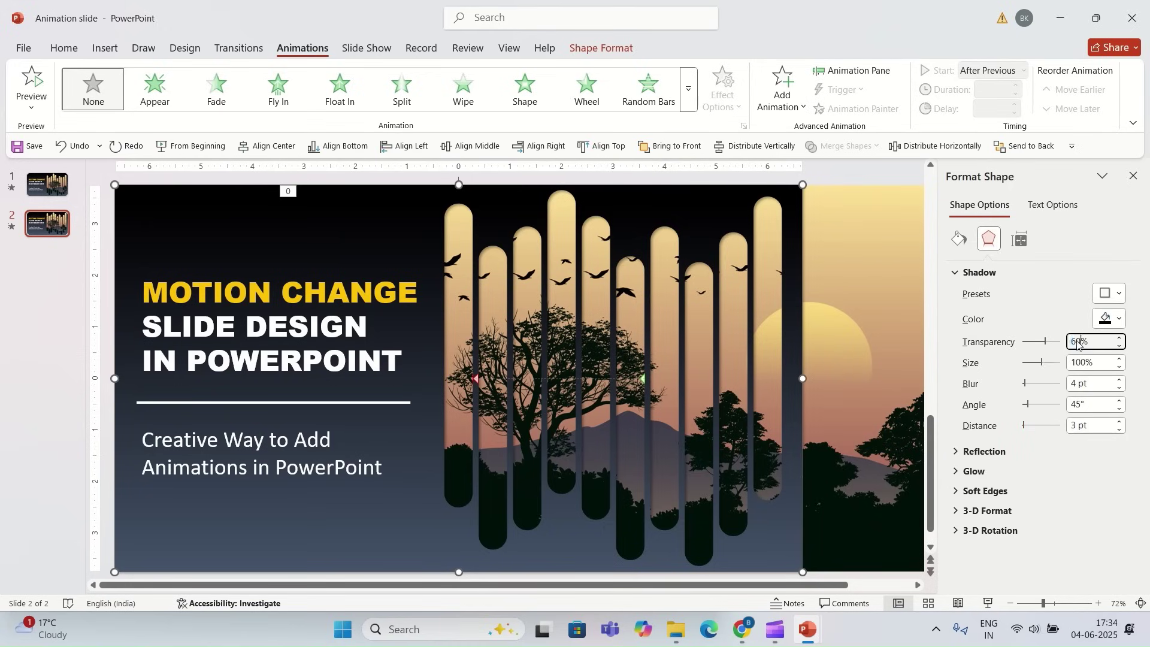
{"action": "type", "text": "50"}
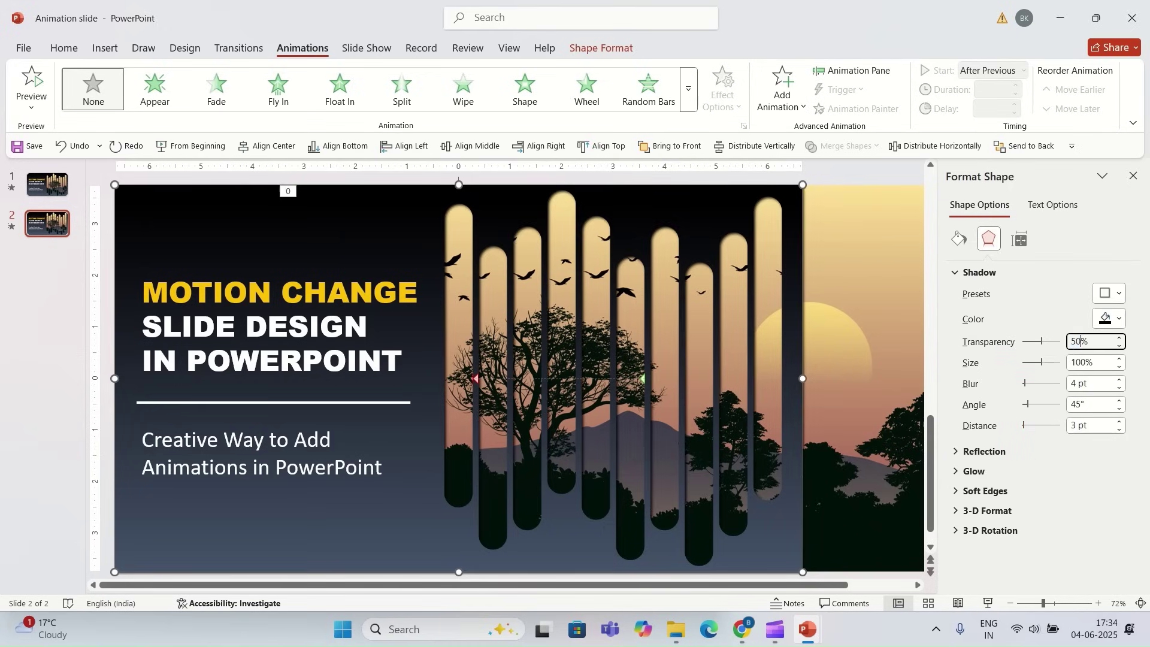
{"action": "double_click", "coordinate": [1077, 384]}
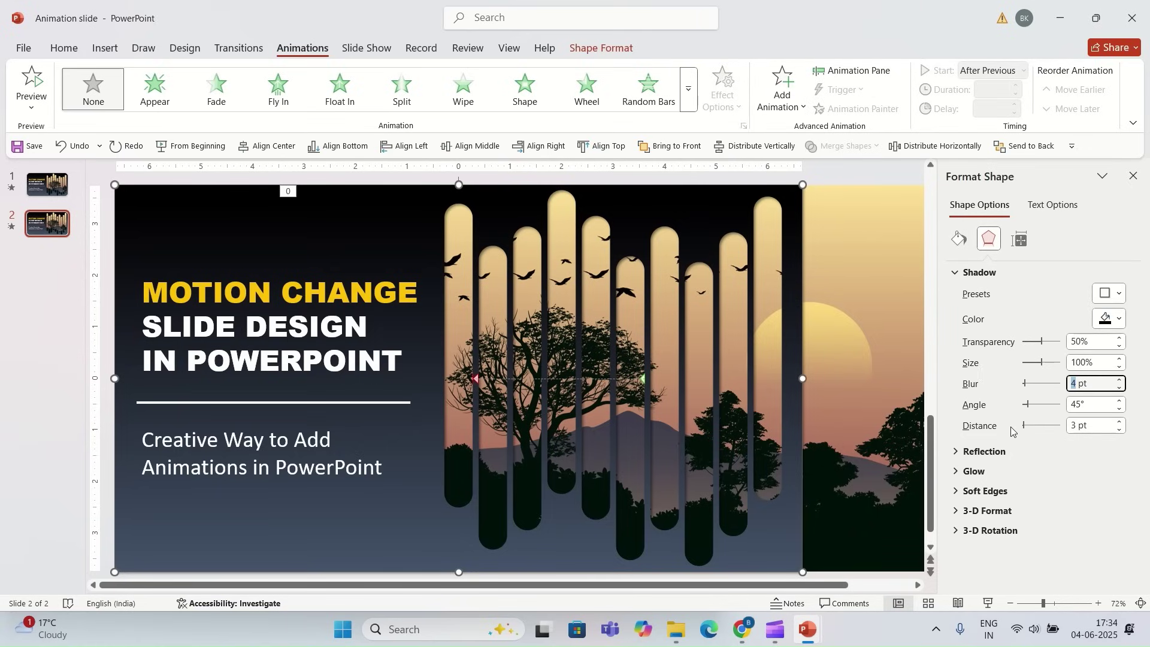
{"action": "type", "text": "10"}
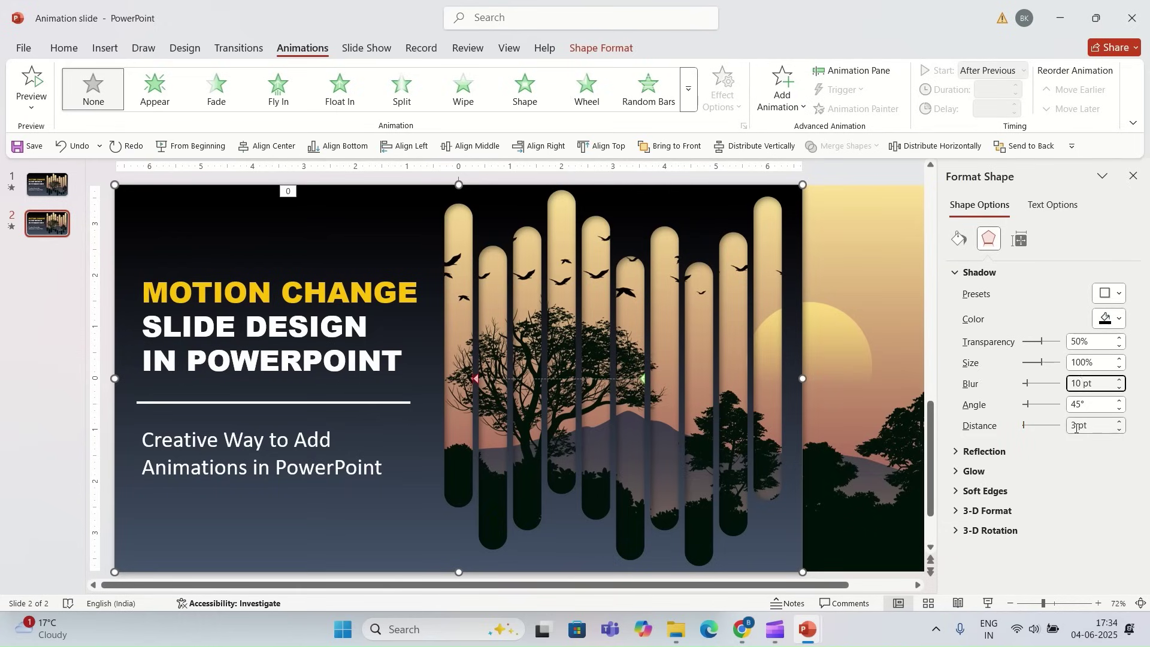
{"action": "double_click", "coordinate": [1074, 426]}
{"action": "type", "text": "6"}
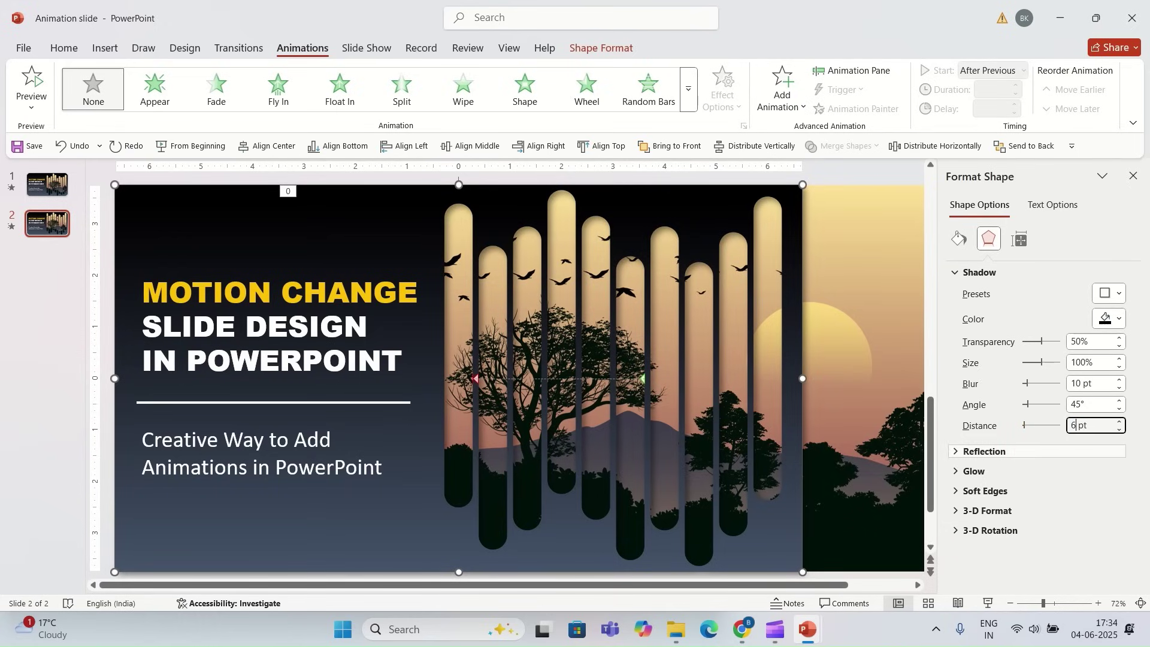